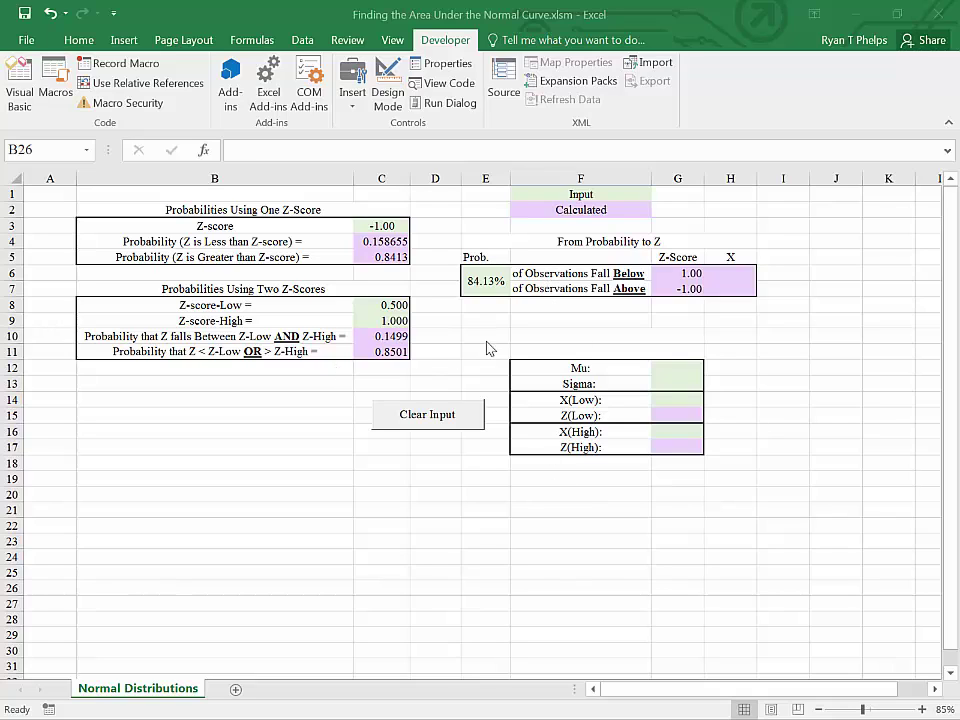
{"action": "left_click", "coordinate": [581, 336]}
{"action": "type", "text": "Standardization Worksheet For a Normally Distributed Variable"}
{"action": "left_click", "coordinate": [583, 502]}
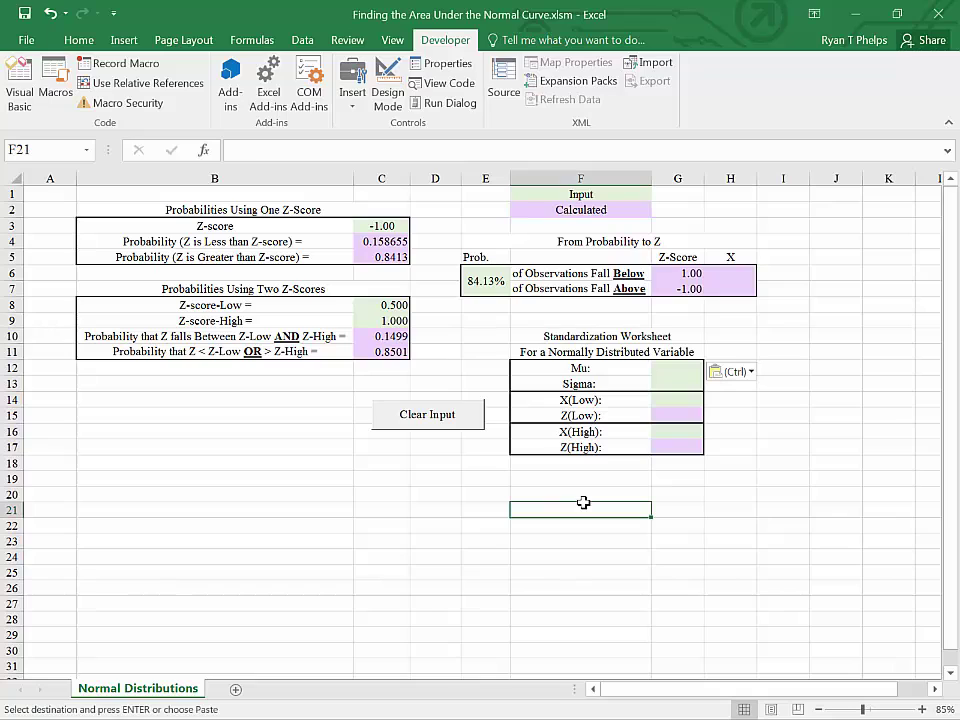
{"action": "left_click", "coordinate": [610, 338]}
{"action": "left_click", "coordinate": [655, 366]}
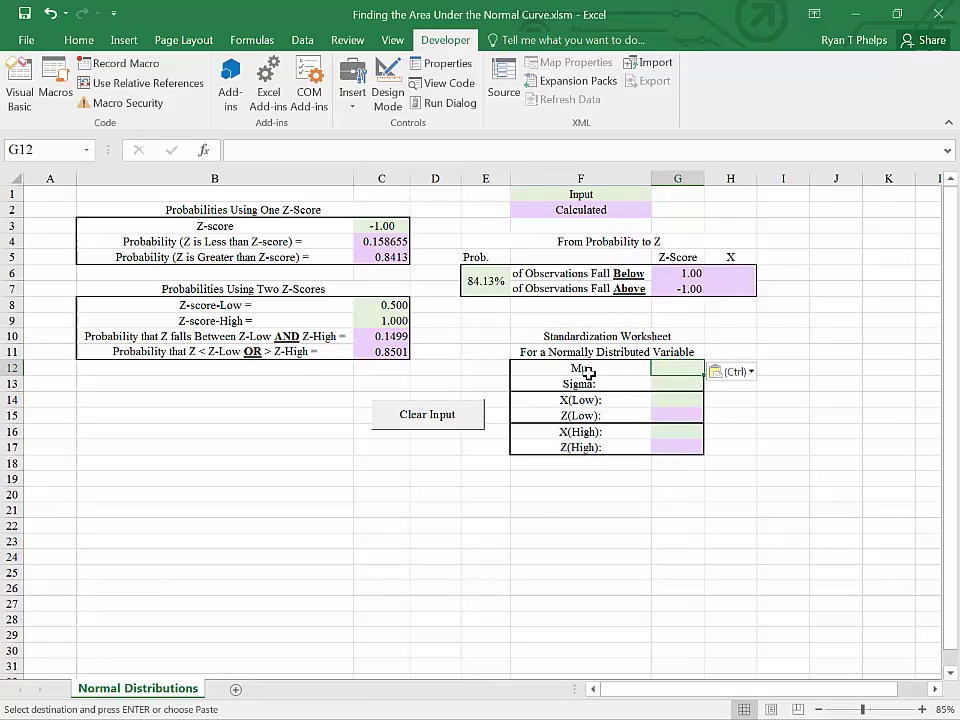
{"action": "left_click", "coordinate": [659, 383]}
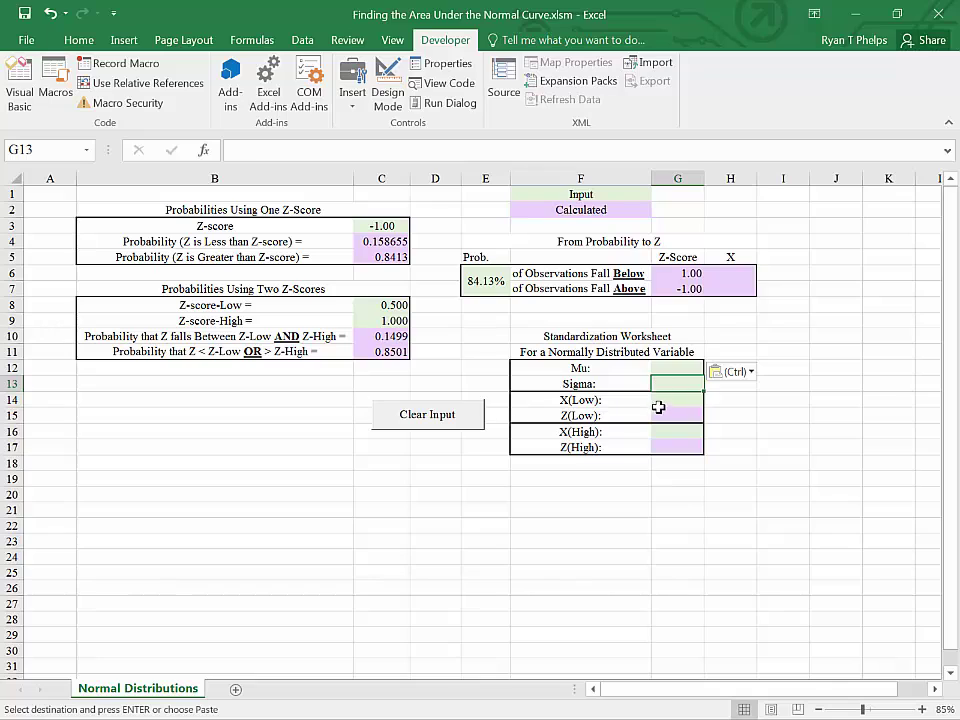
{"action": "left_click", "coordinate": [681, 398]}
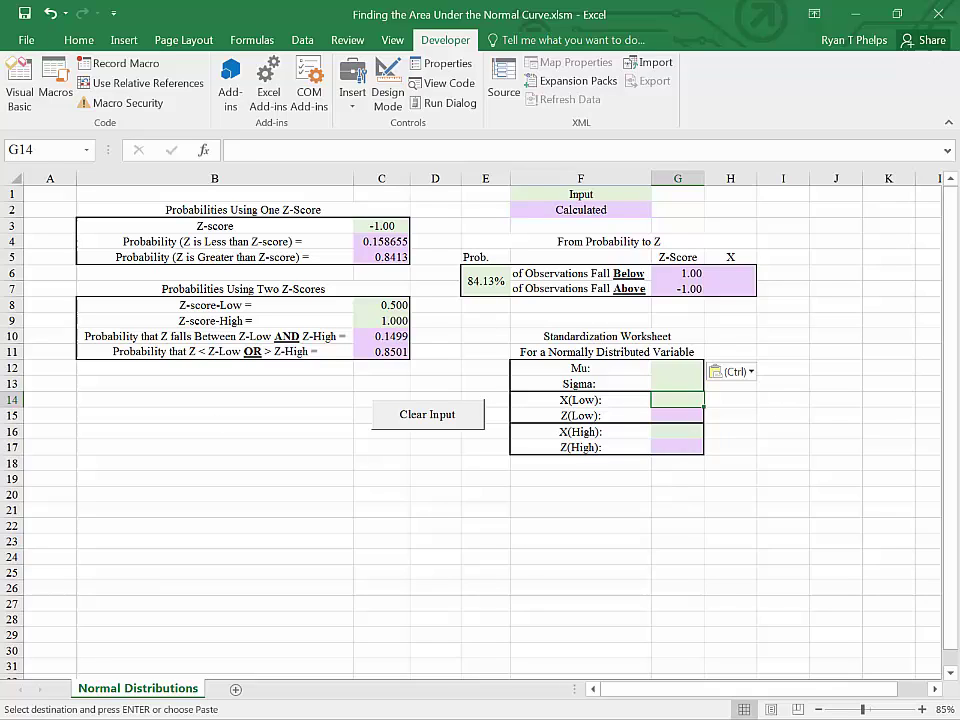
{"action": "left_click", "coordinate": [672, 415]}
{"action": "left_click", "coordinate": [670, 381]}
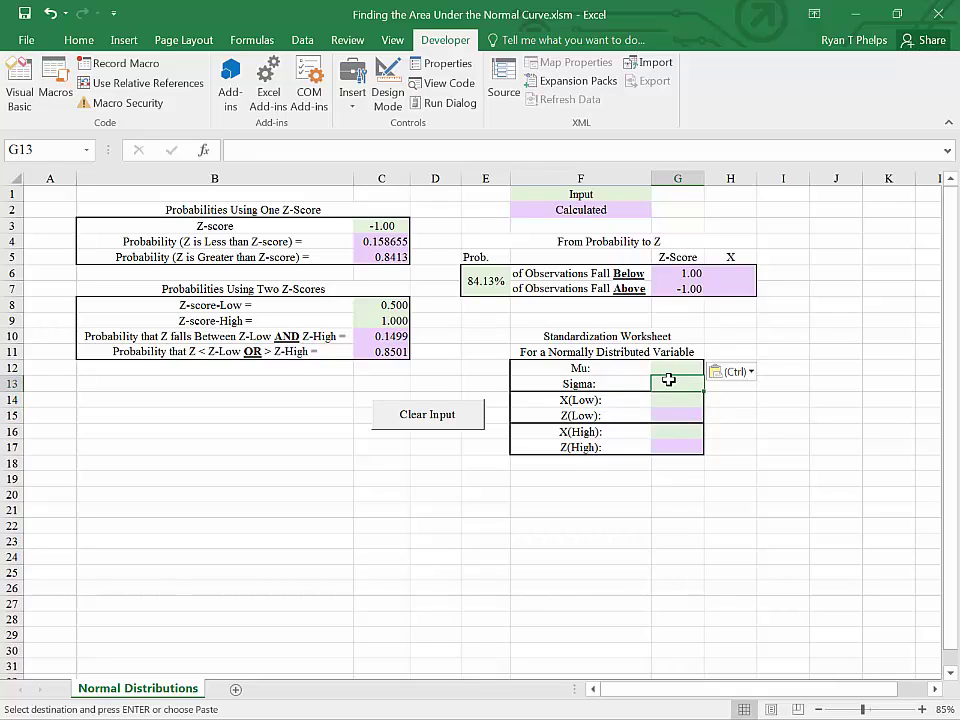
{"action": "left_click", "coordinate": [675, 366]}
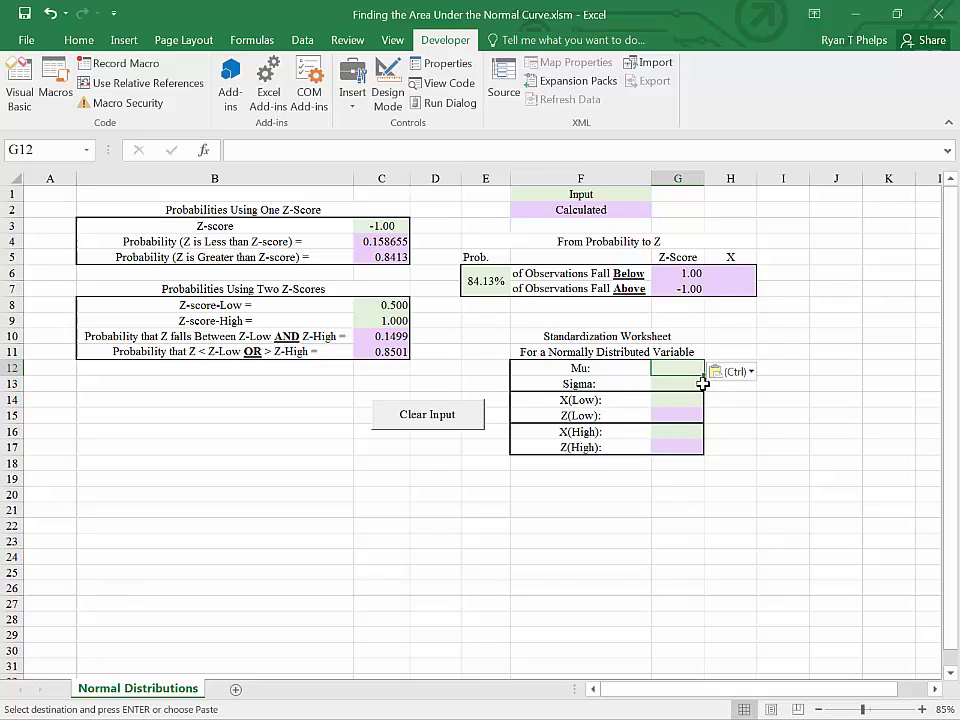
{"action": "left_click", "coordinate": [684, 406]}
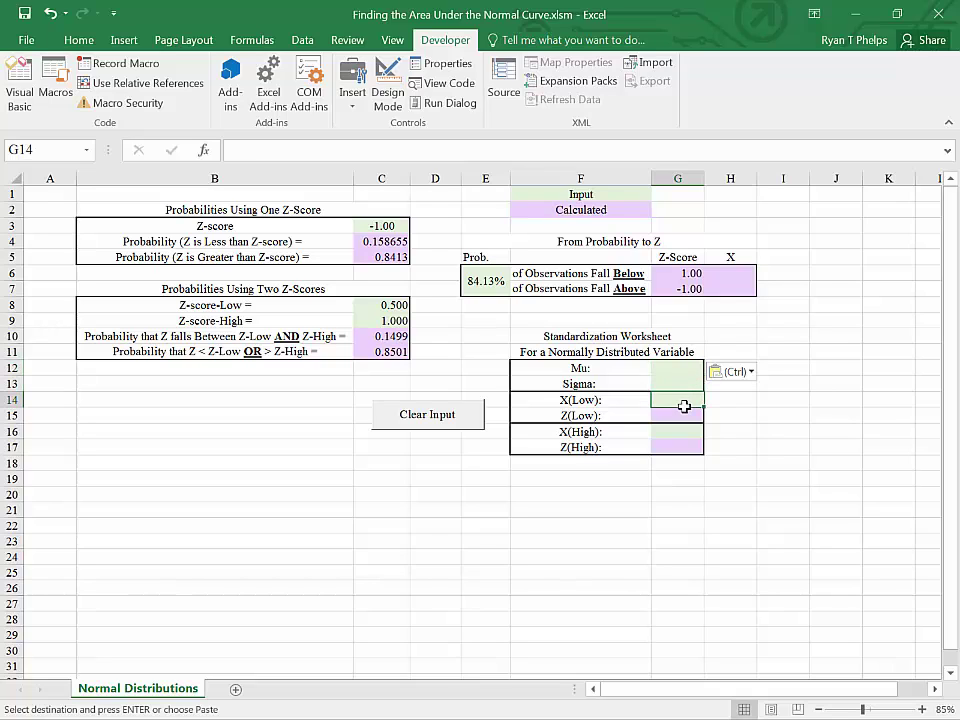
{"action": "left_click", "coordinate": [696, 369]}
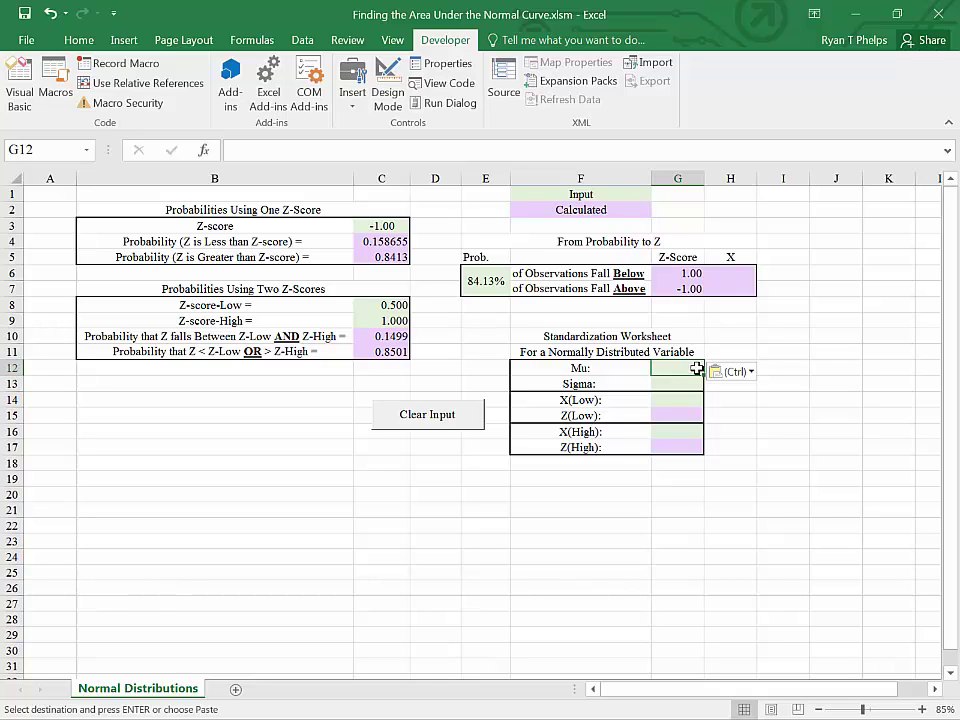
Step: Enter Mu 50, Sigma 5, X(Low) 45 and X(High) 51 in G12, G13, G14 and G16
{"action": "type", "text": "50"}
{"action": "key", "text": "Return"}
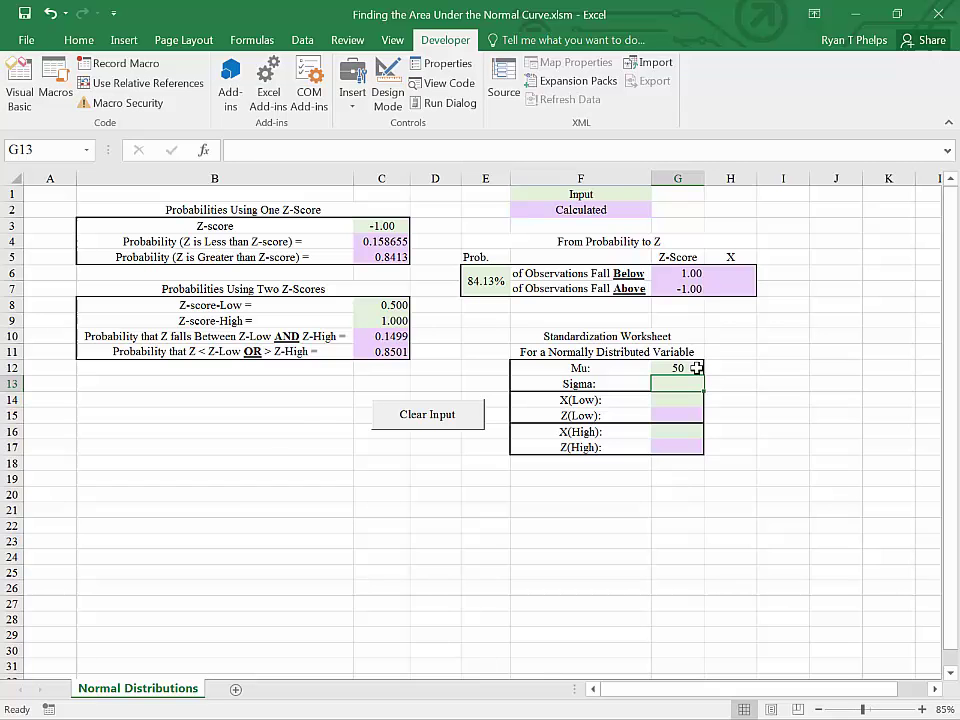
{"action": "type", "text": "5"}
{"action": "key", "text": "Return"}
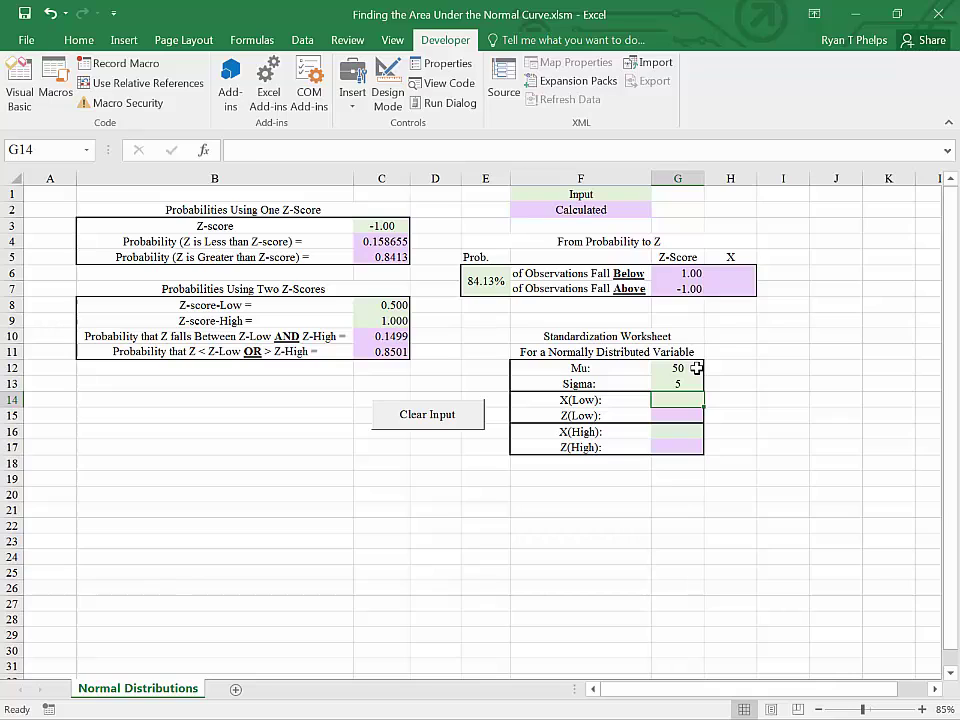
{"action": "type", "text": "45"}
{"action": "key", "text": "Return"}
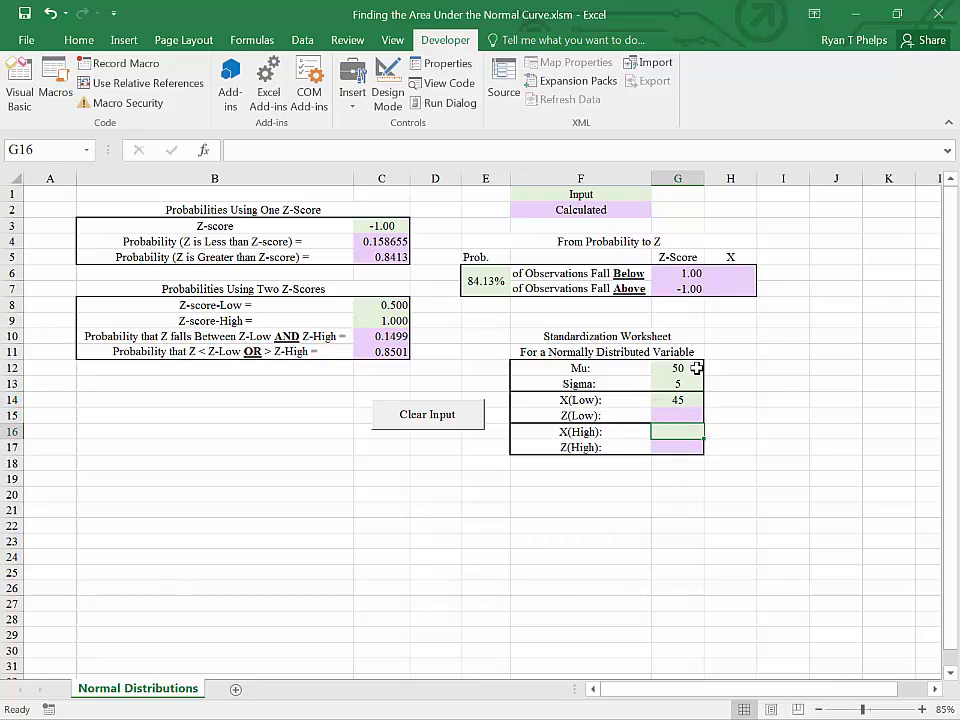
{"action": "type", "text": "51"}
{"action": "key", "text": "Return"}
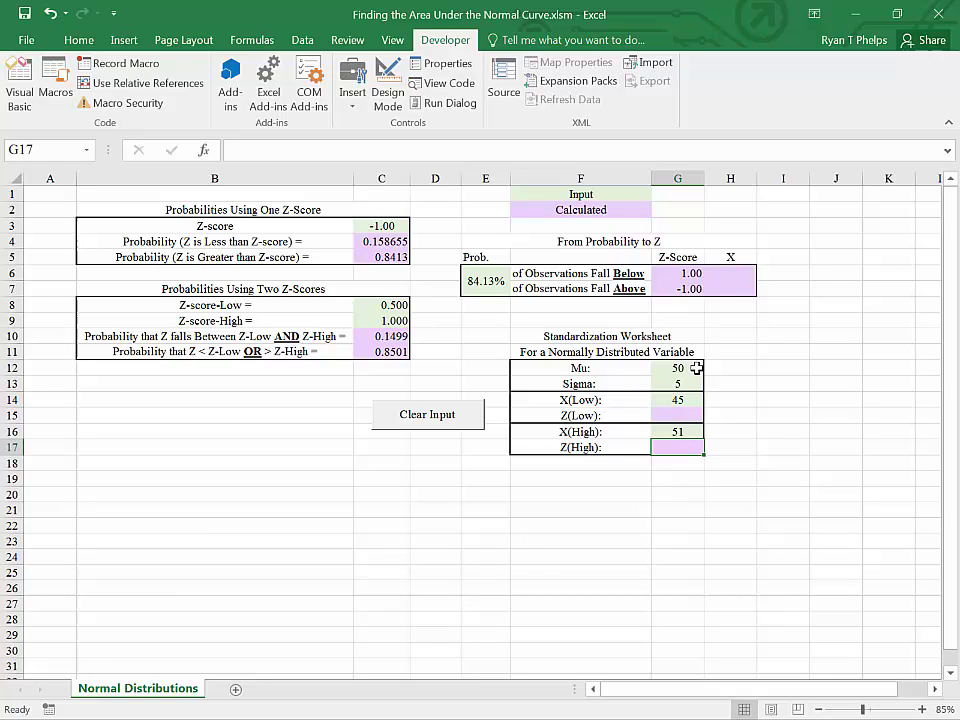
{"action": "left_click", "coordinate": [676, 415]}
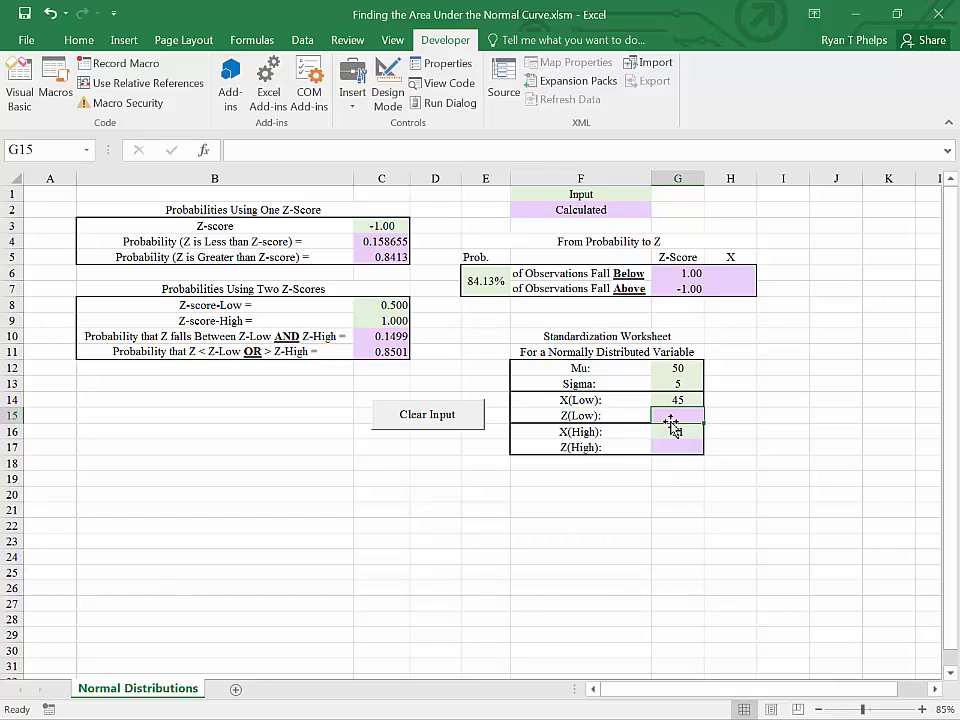
Step: Enter =(G14-G12)/G13 in G15 so Z(Low) returns -1.00
{"action": "type", "text": "="}
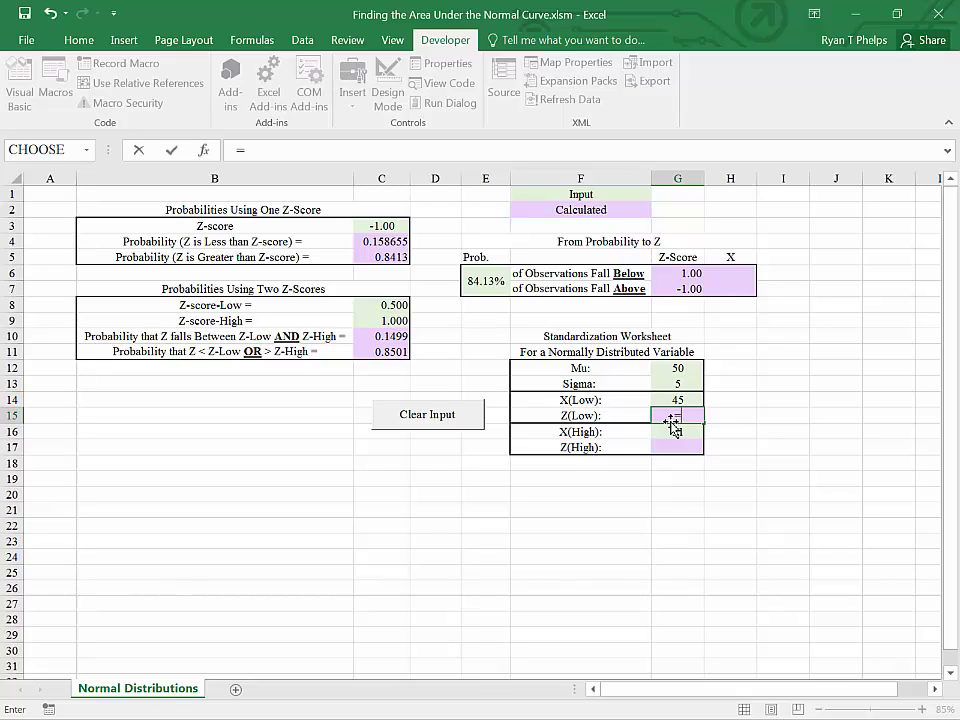
{"action": "key", "text": "Up"}
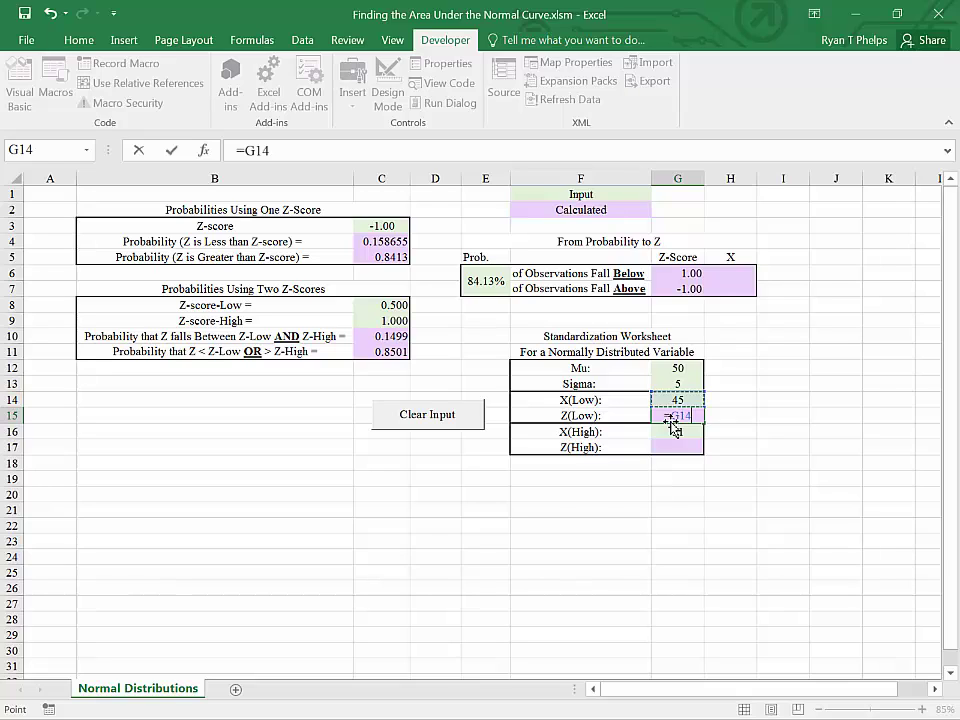
{"action": "type", "text": "-"}
{"action": "key", "text": "Up"}
{"action": "key", "text": "Up"}
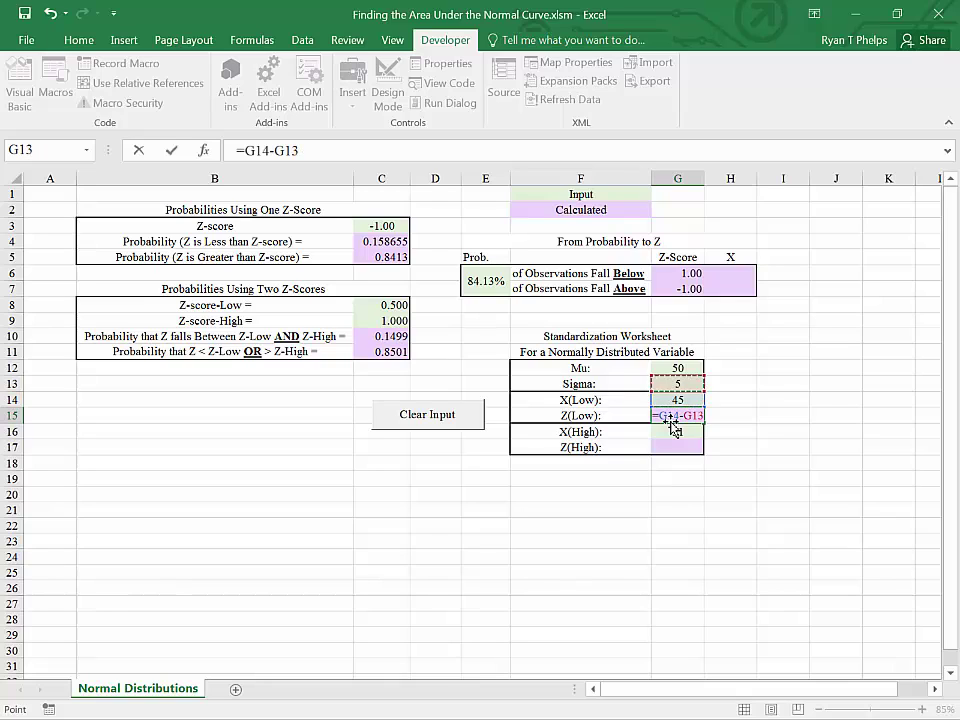
{"action": "key", "text": "F2"}
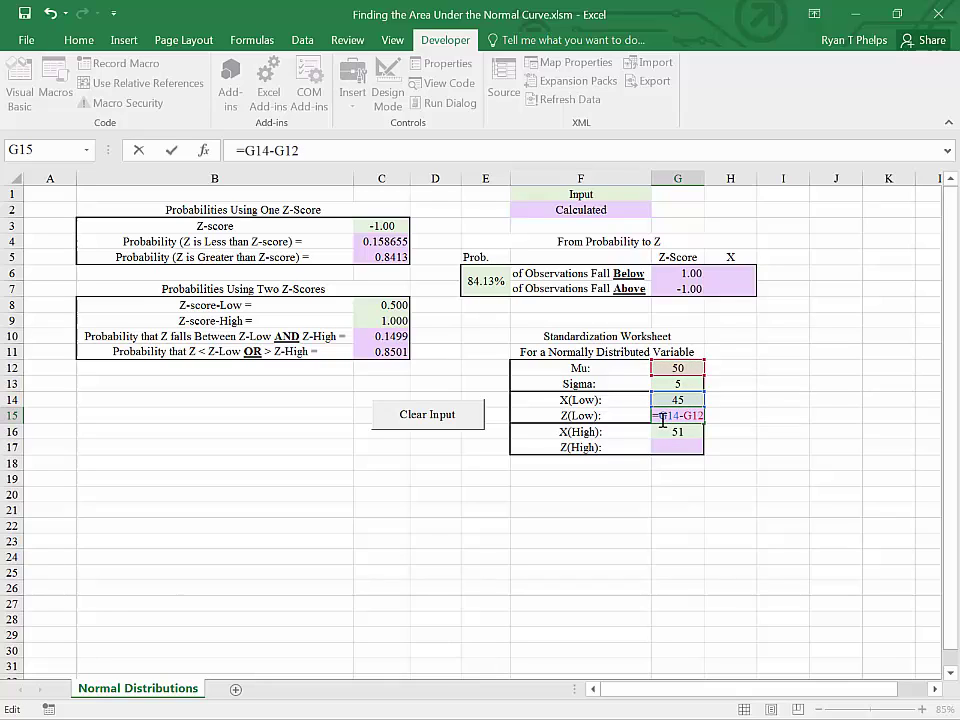
{"action": "left_click", "coordinate": [660, 415]}
{"action": "type", "text": "("}
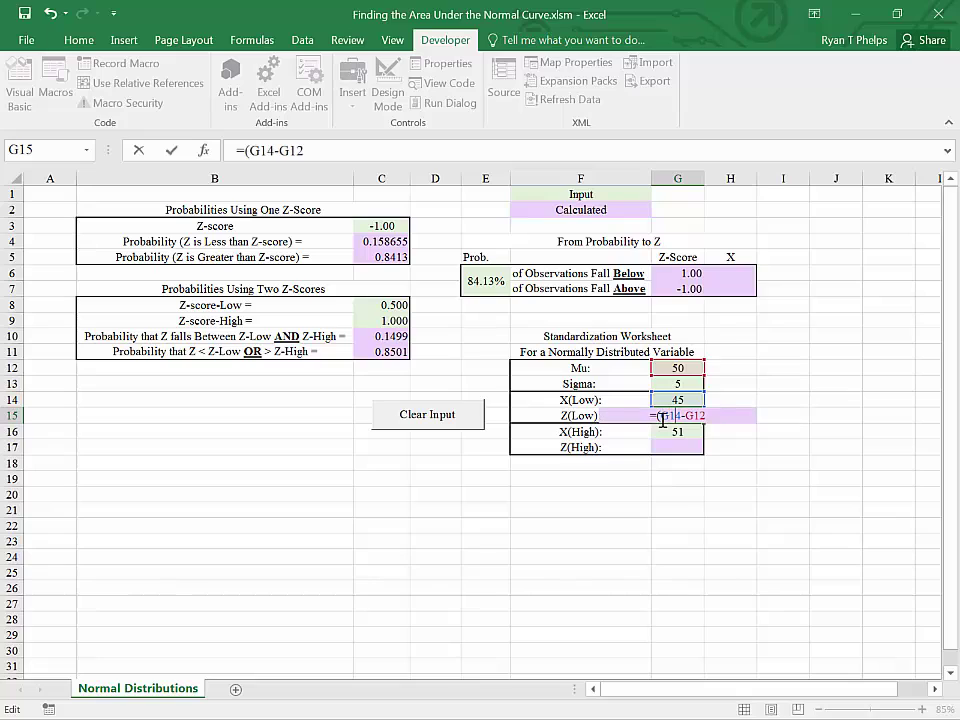
{"action": "type", "text": ")/"}
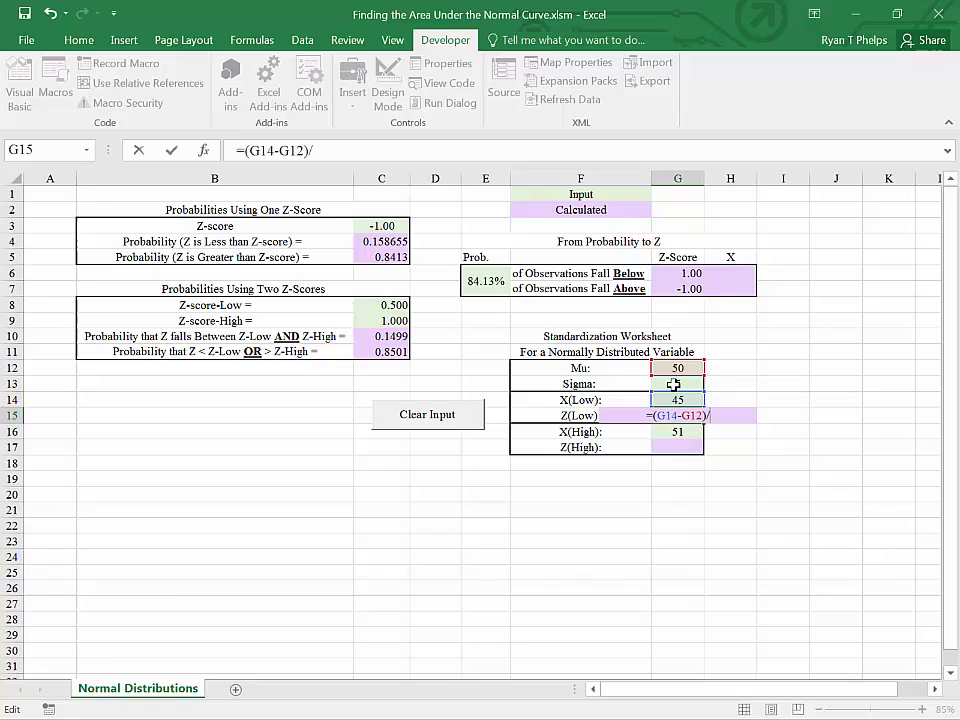
{"action": "left_click", "coordinate": [674, 384]}
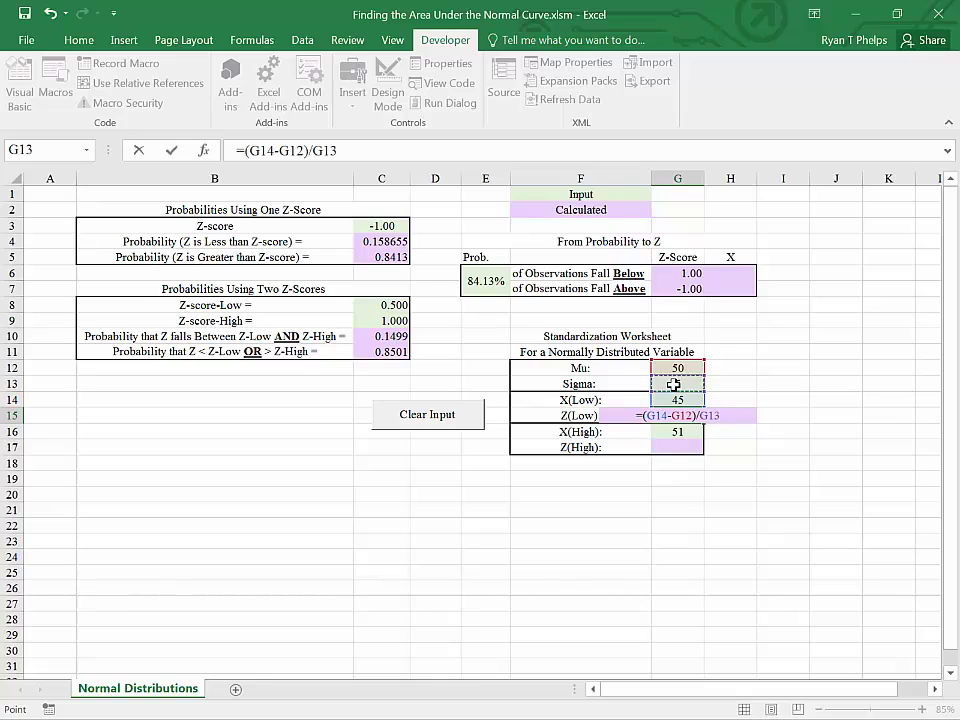
{"action": "key", "text": "Return"}
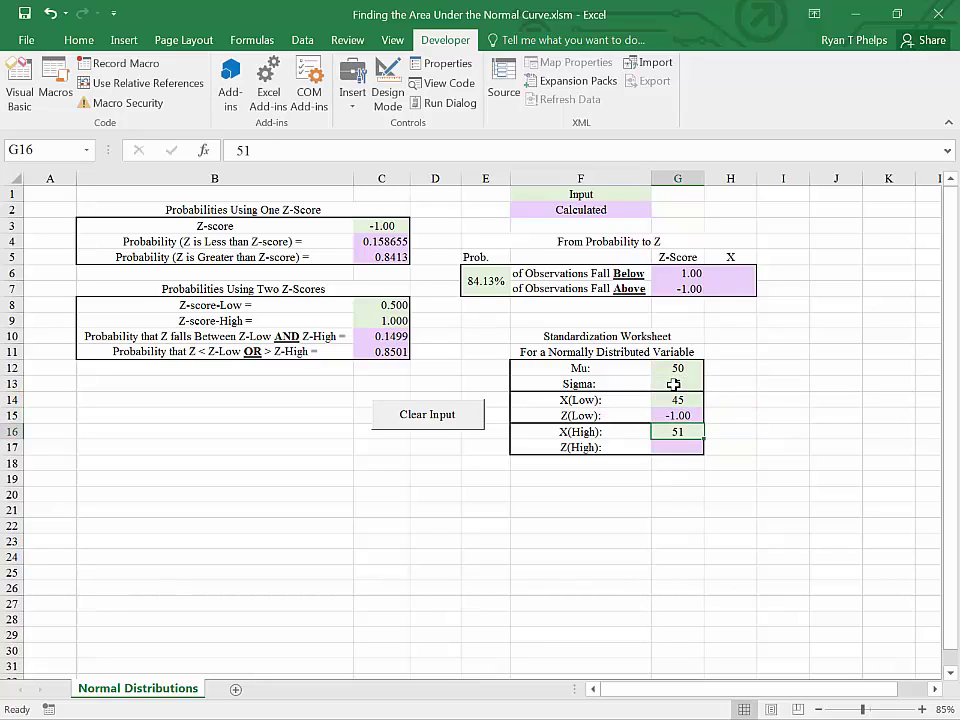
{"action": "key", "text": "Return"}
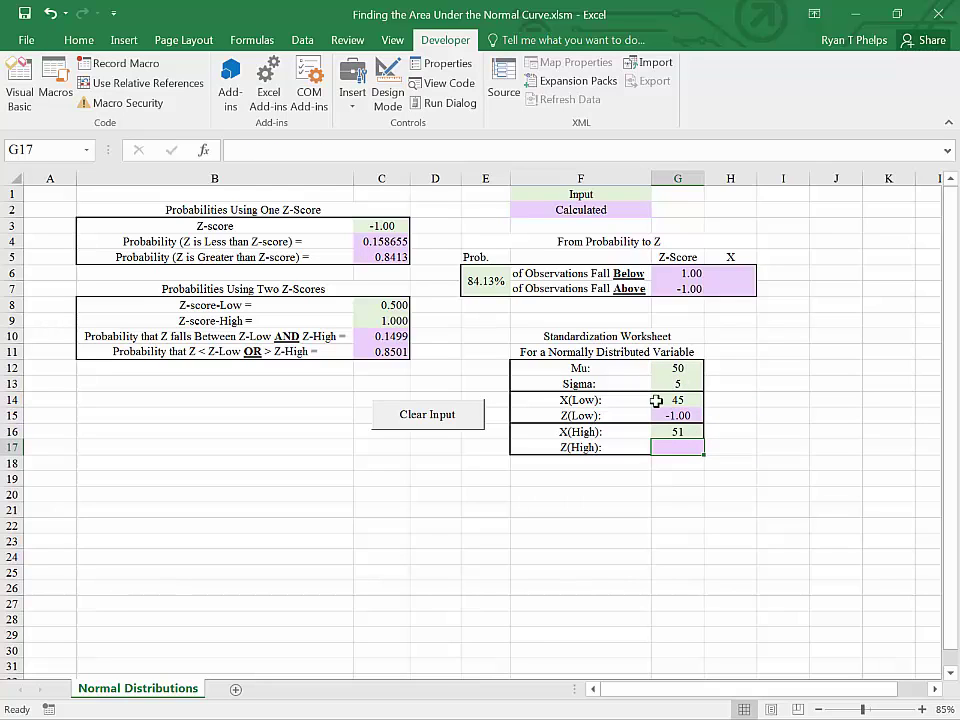
{"action": "left_click", "coordinate": [689, 414]}
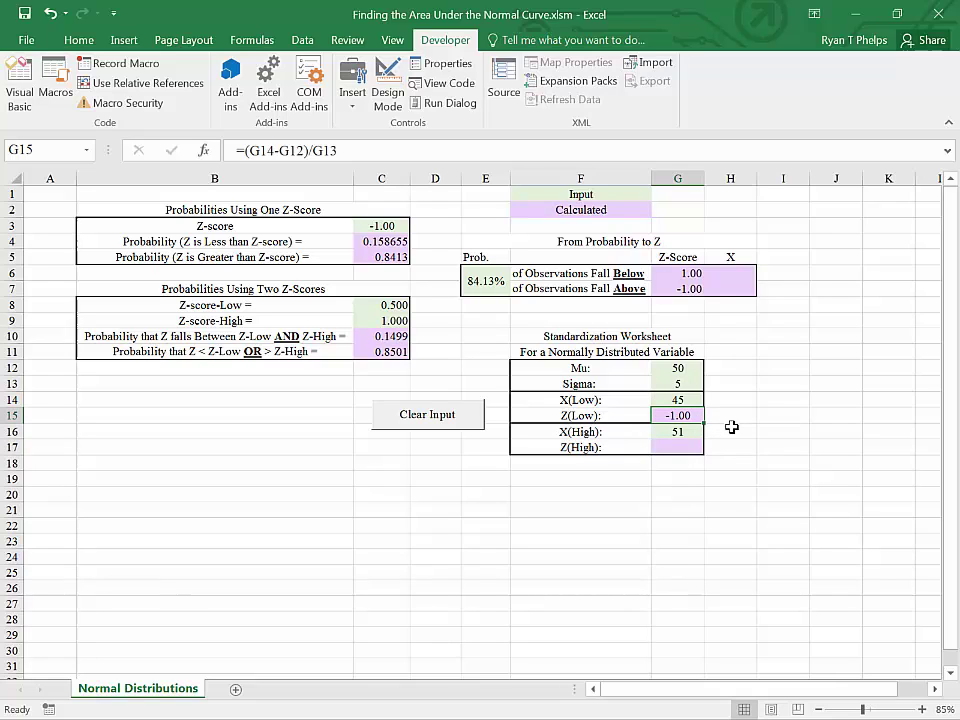
Step: Enter =(G16-G12)/G13 in G17 so Z(High) returns 0.20
{"action": "key", "text": "Down"}
{"action": "key", "text": "Down"}
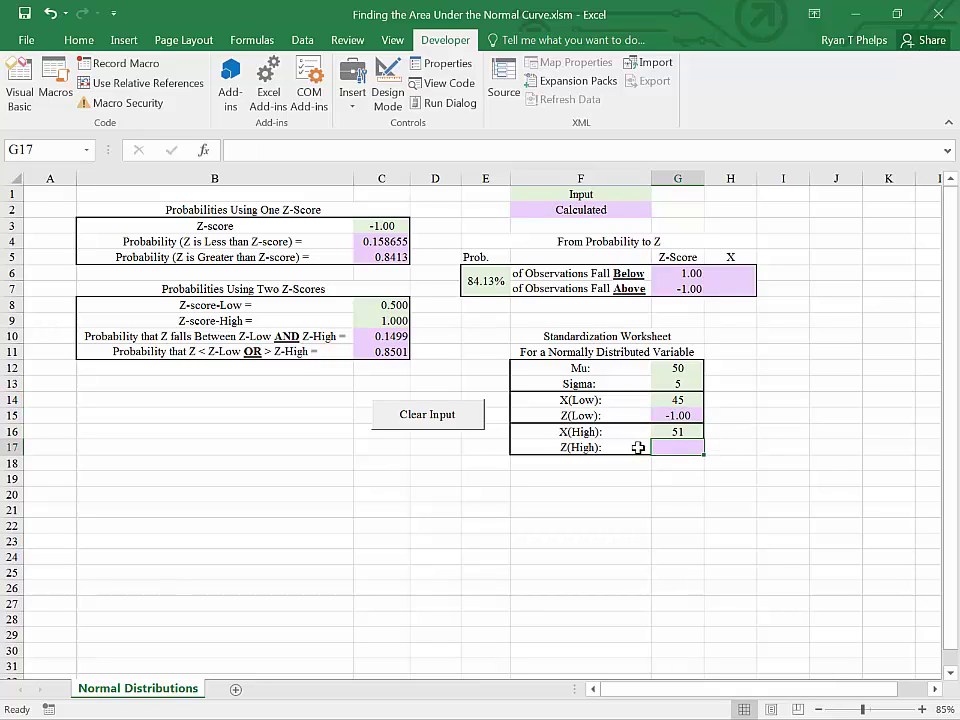
{"action": "type", "text": "="}
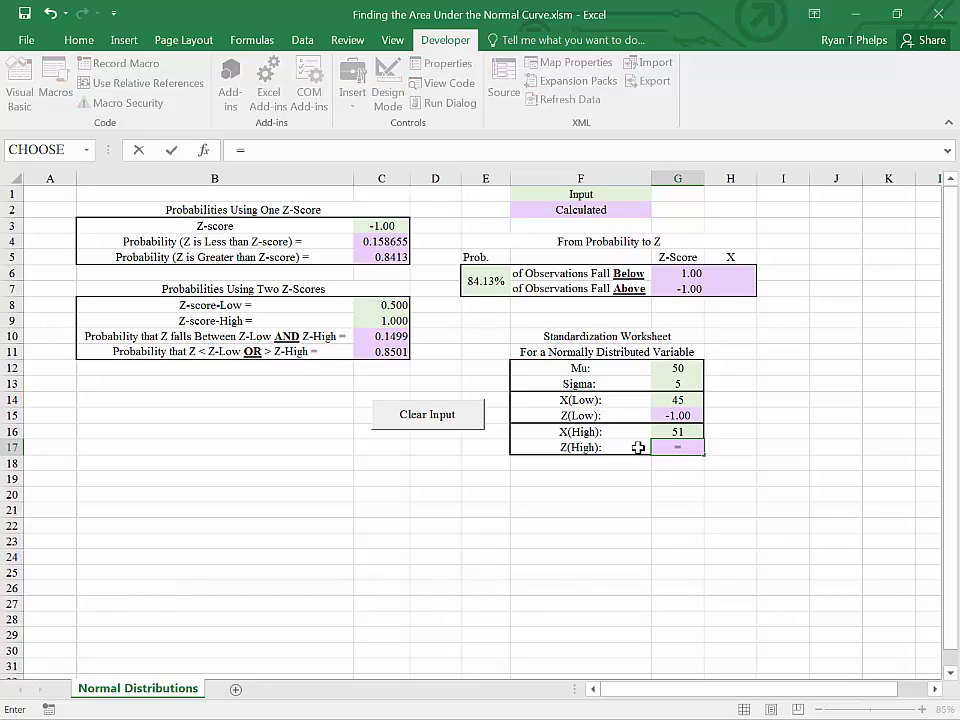
{"action": "type", "text": "("}
{"action": "key", "text": "Up"}
{"action": "type", "text": "-"}
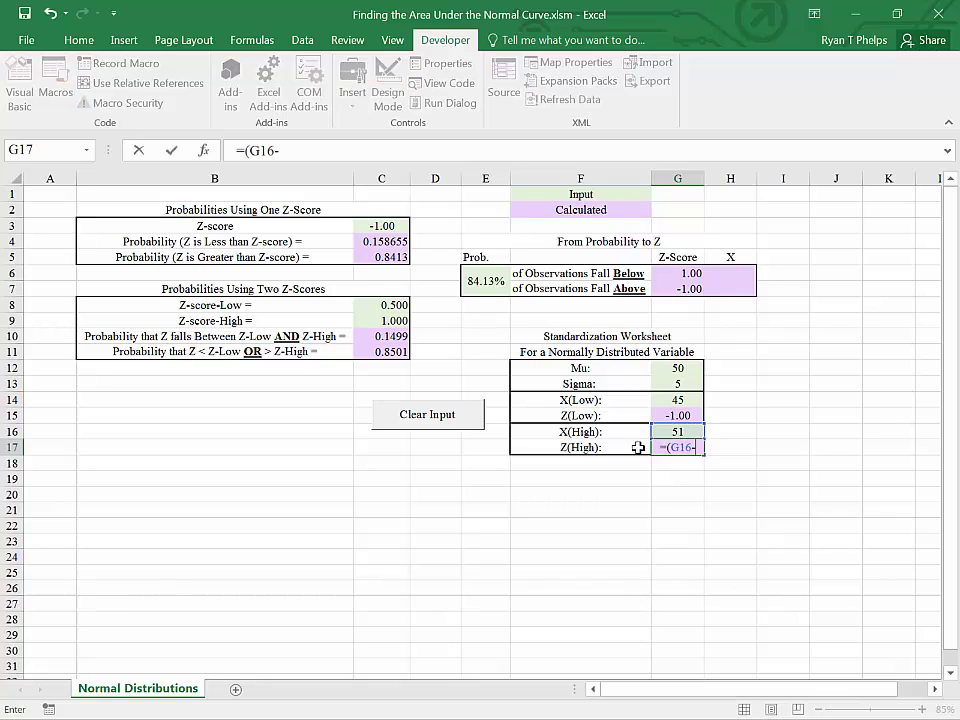
{"action": "key", "text": "Up"}
{"action": "key", "text": "Up"}
{"action": "key", "text": "Up"}
{"action": "key", "text": "Up"}
{"action": "key", "text": "Up"}
{"action": "type", "text": ")"}
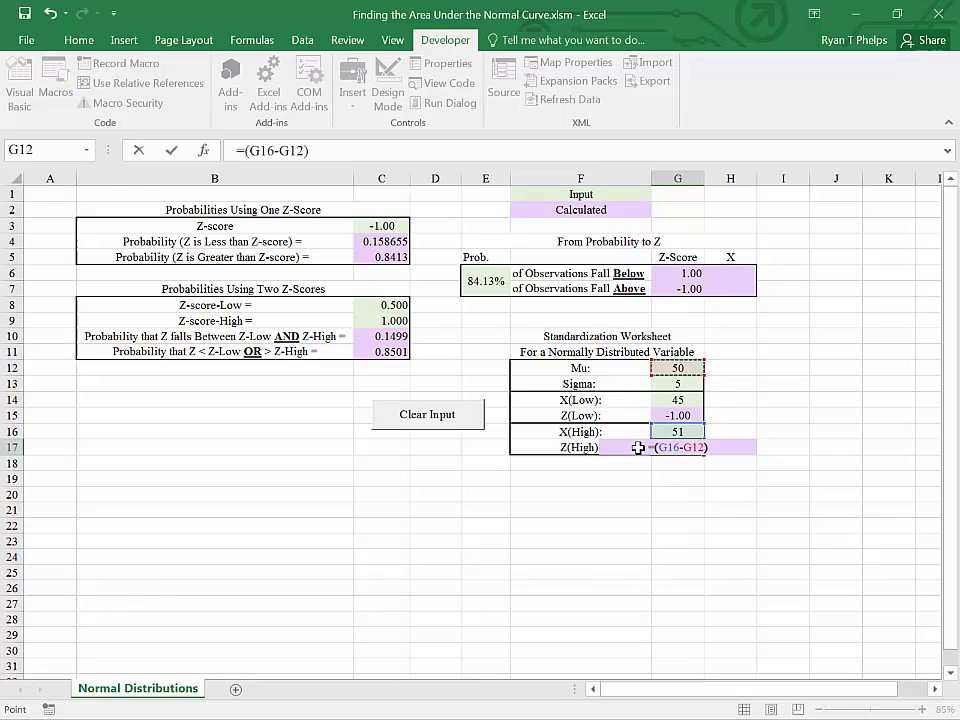
{"action": "type", "text": "/"}
{"action": "key", "text": "Up"}
{"action": "key", "text": "Up"}
{"action": "key", "text": "Up"}
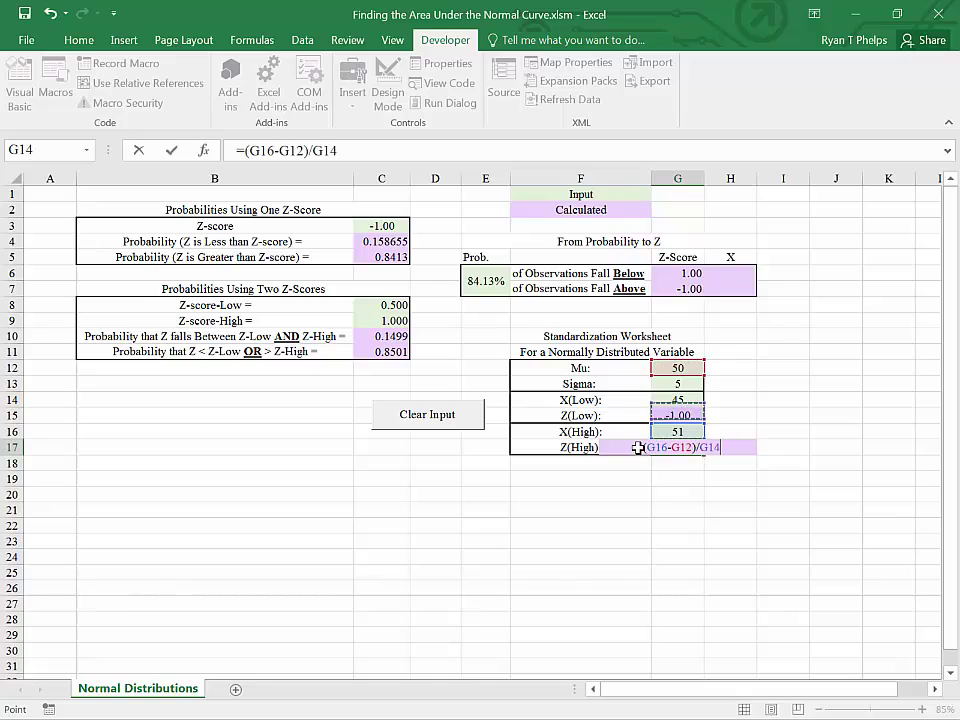
{"action": "key", "text": "Up"}
{"action": "key", "text": "ctrl+Return"}
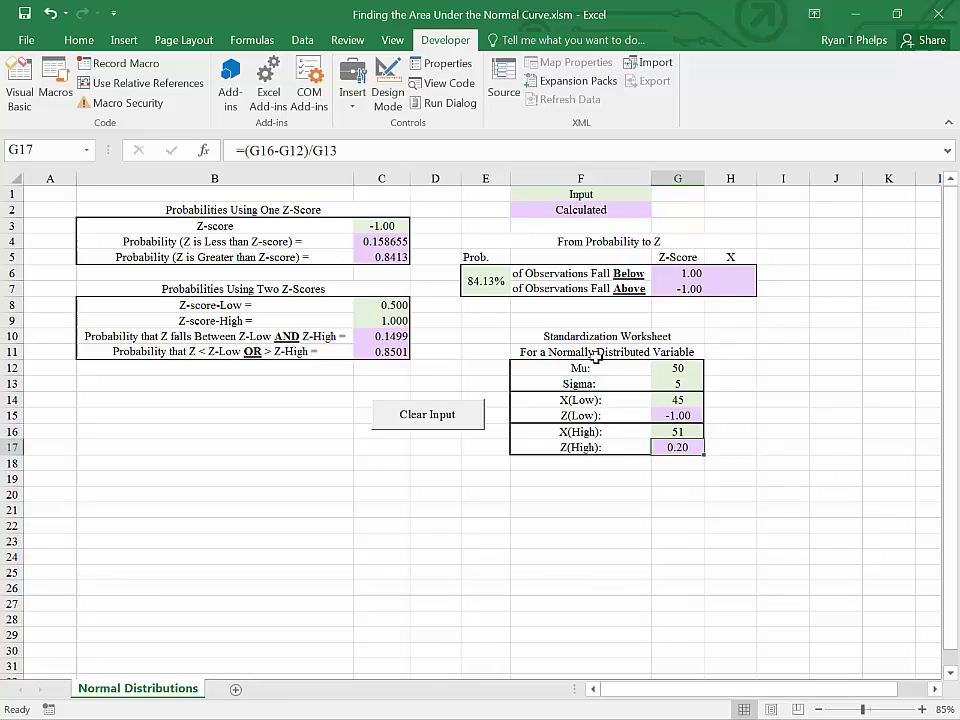
Step: Link the one-Z-score cell C3 to Z(Low) with =G15
{"action": "left_click", "coordinate": [397, 229]}
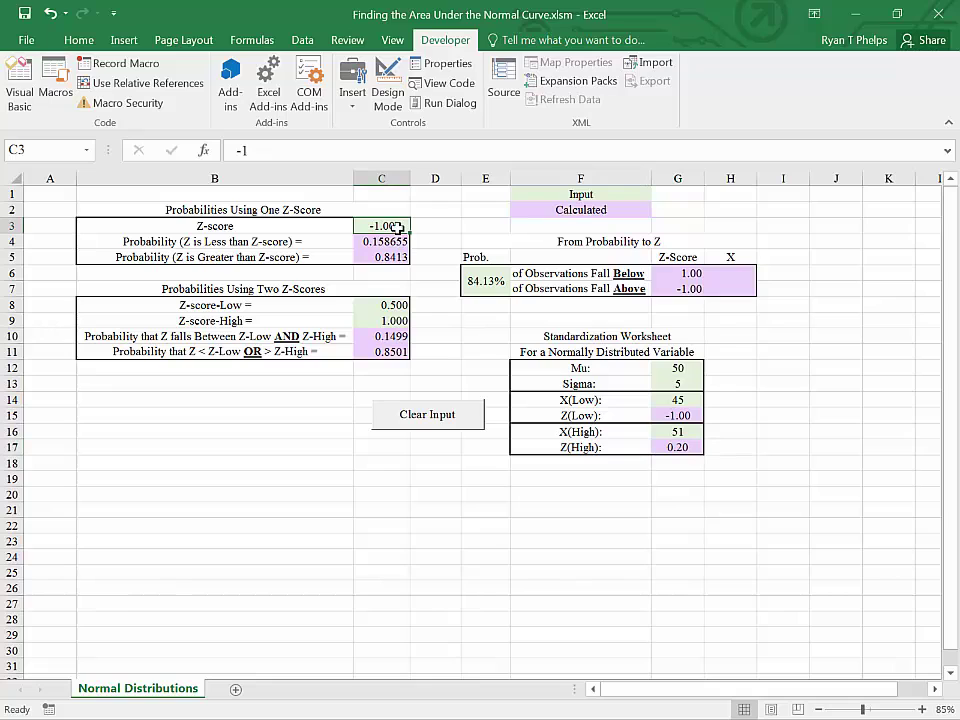
{"action": "type", "text": "="}
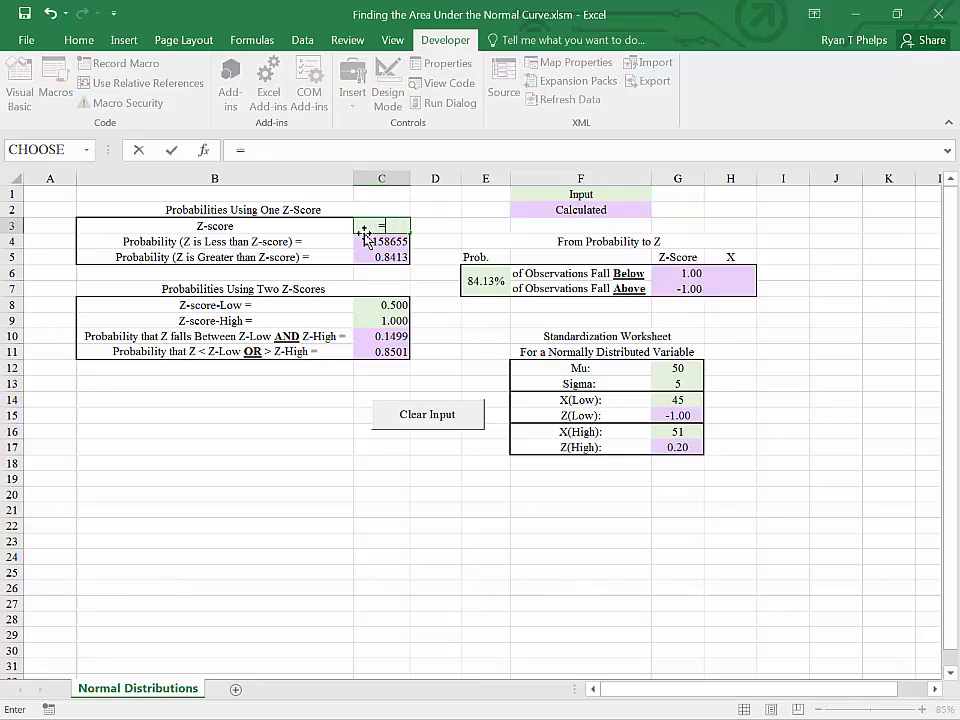
{"action": "left_click", "coordinate": [678, 413]}
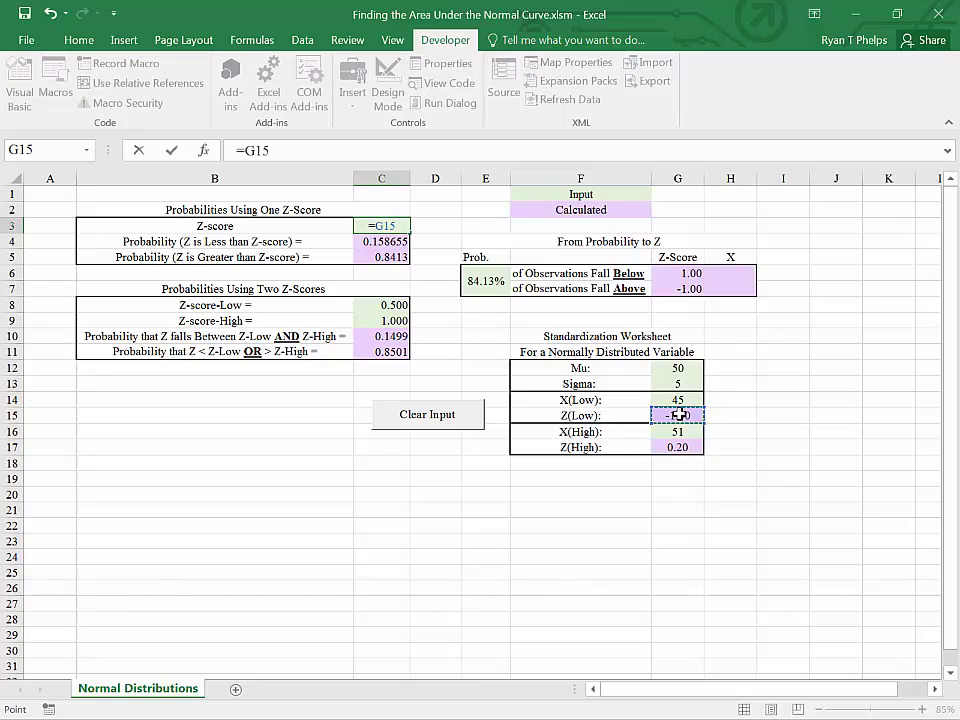
{"action": "key", "text": "ctrl+Return"}
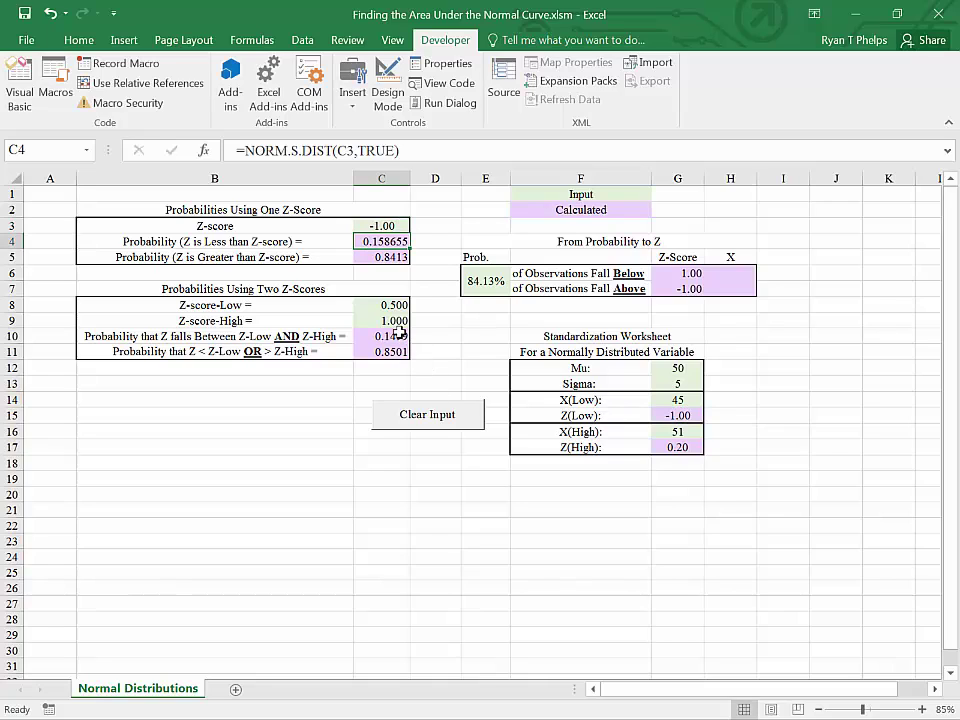
Step: Link Z-score-Low in C8 to =G15 and Z-score-High in C9 to =G17, giving probability 0.4206
{"action": "left_click", "coordinate": [390, 335]}
{"action": "left_click", "coordinate": [382, 305]}
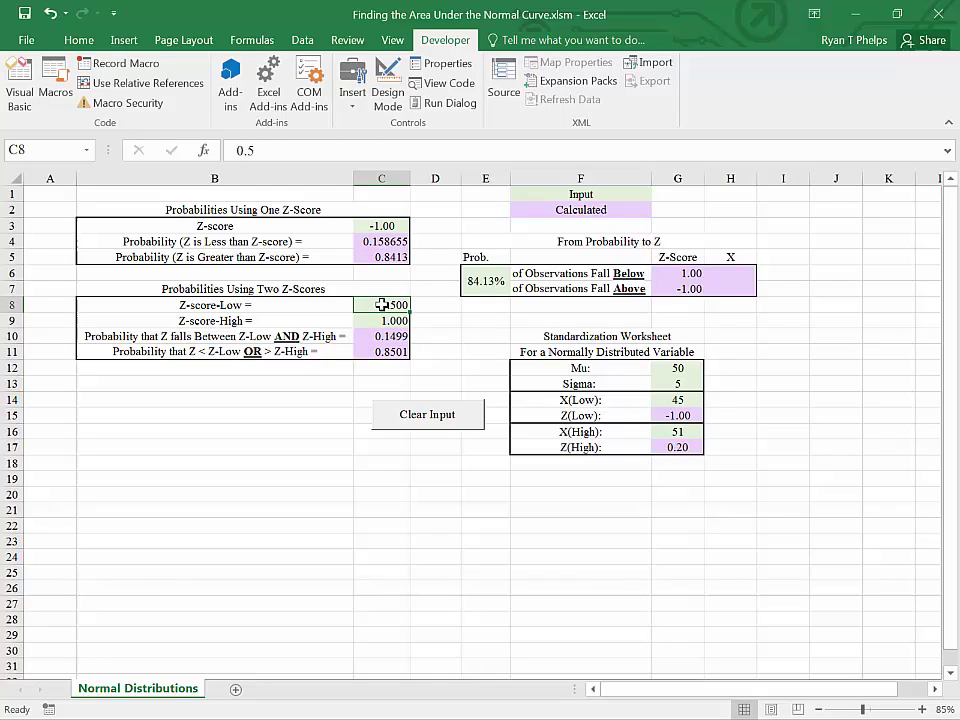
{"action": "type", "text": "="}
{"action": "left_click", "coordinate": [680, 415]}
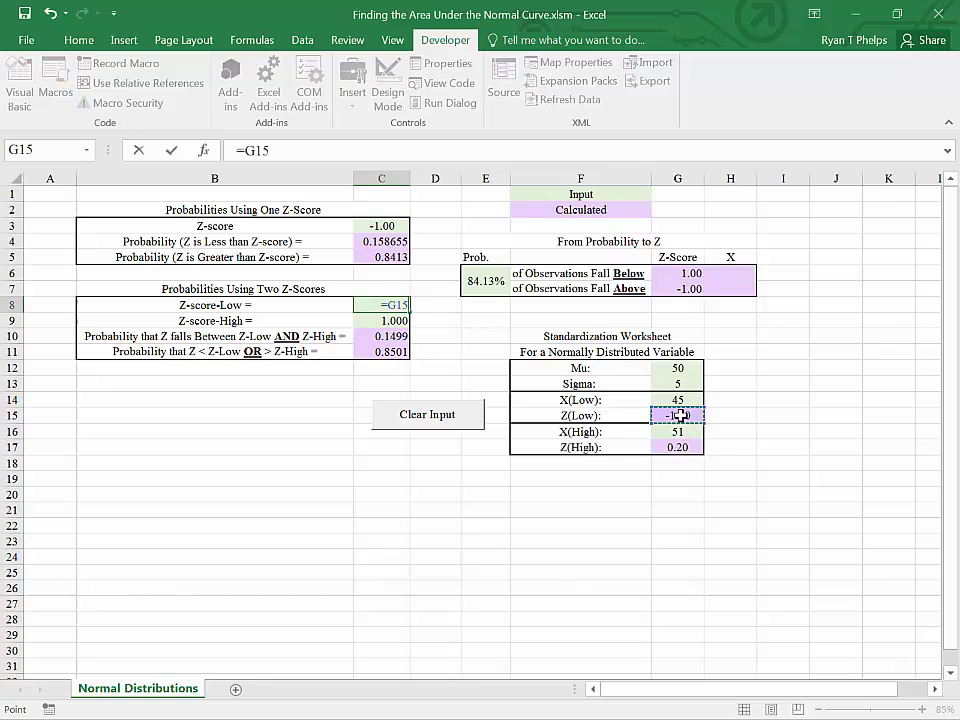
{"action": "key", "text": "Return"}
{"action": "type", "text": "="}
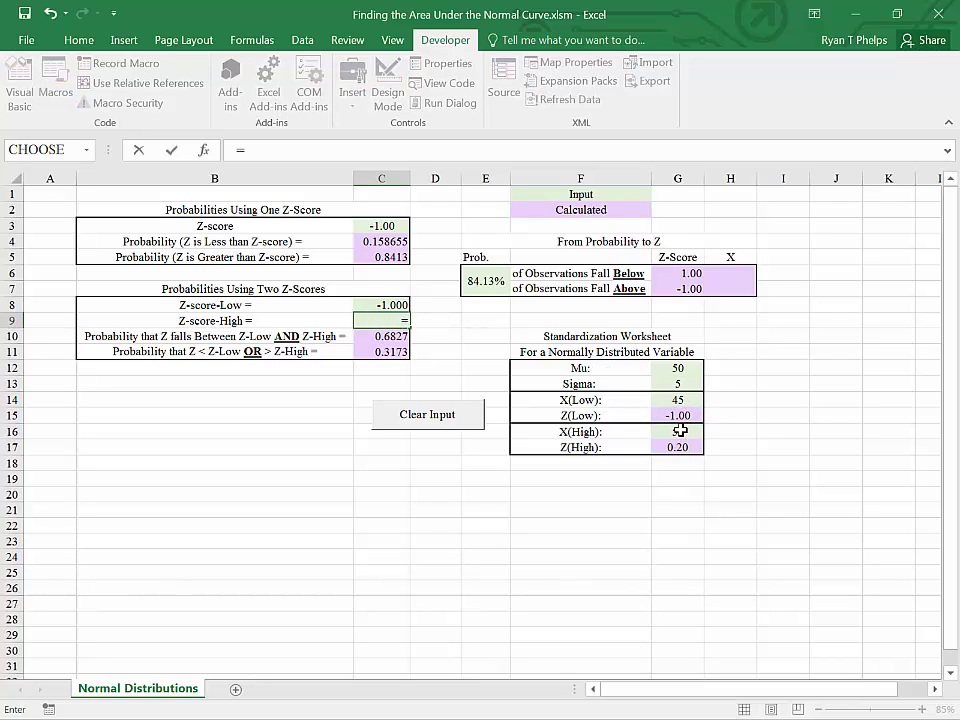
{"action": "left_click", "coordinate": [679, 448]}
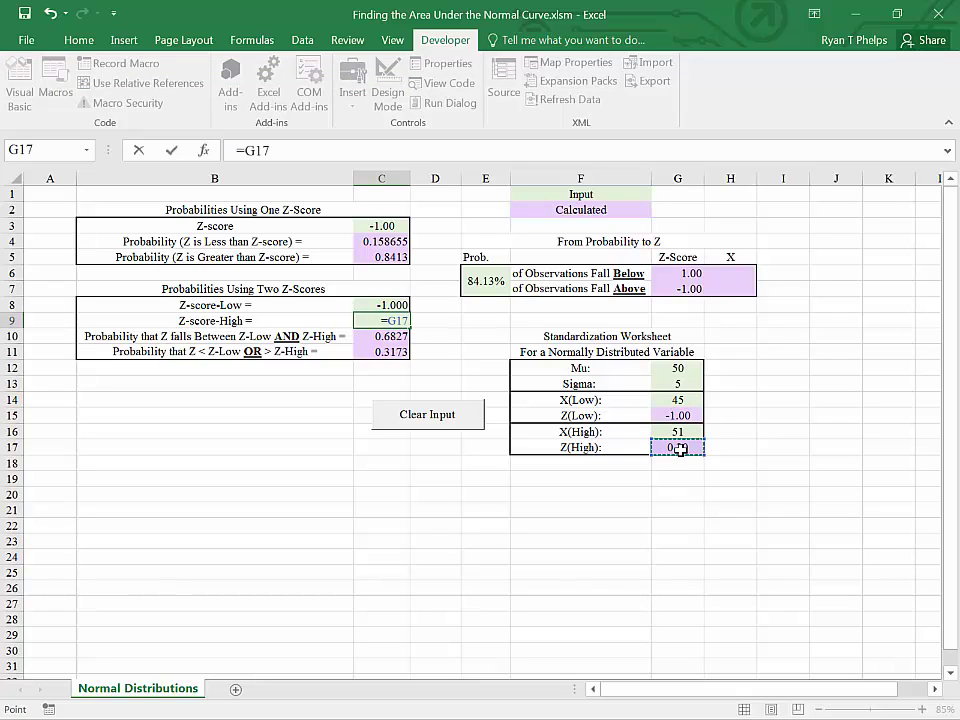
{"action": "key", "text": "Return"}
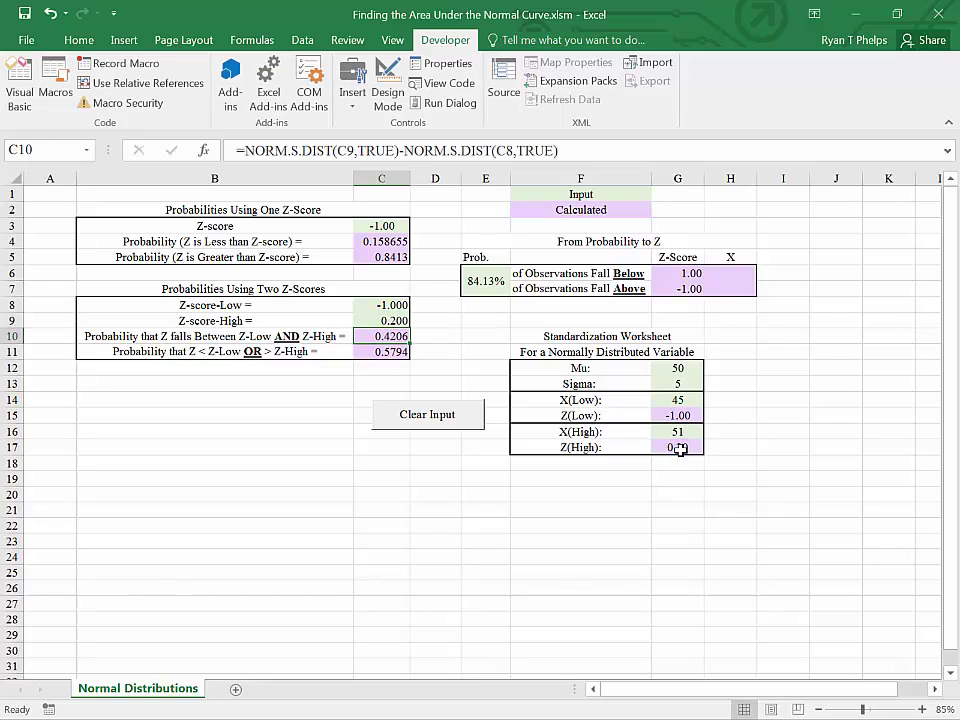
{"action": "left_click", "coordinate": [535, 400]}
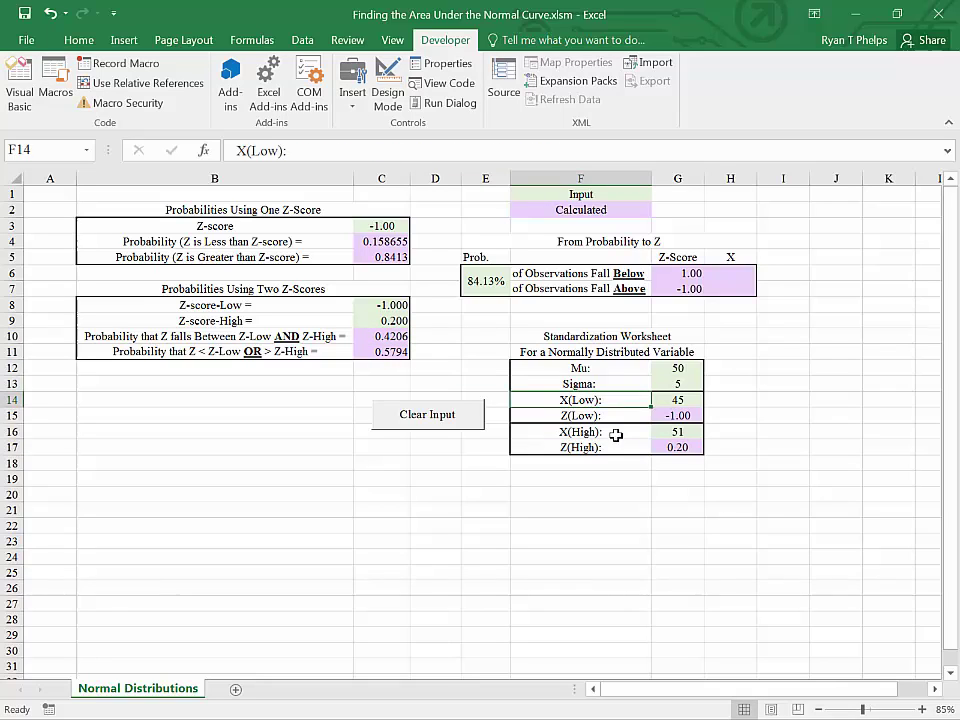
{"action": "left_click", "coordinate": [615, 432]}
{"action": "left_click", "coordinate": [613, 400]}
{"action": "left_click", "coordinate": [611, 435]}
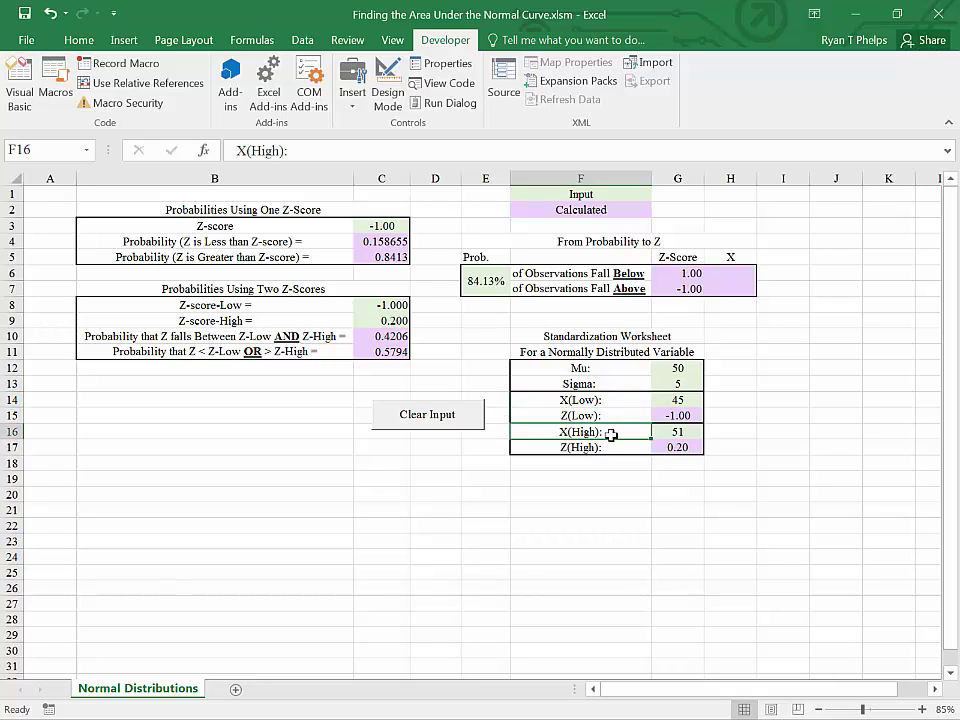
{"action": "left_click", "coordinate": [678, 369]}
{"action": "left_click", "coordinate": [680, 386]}
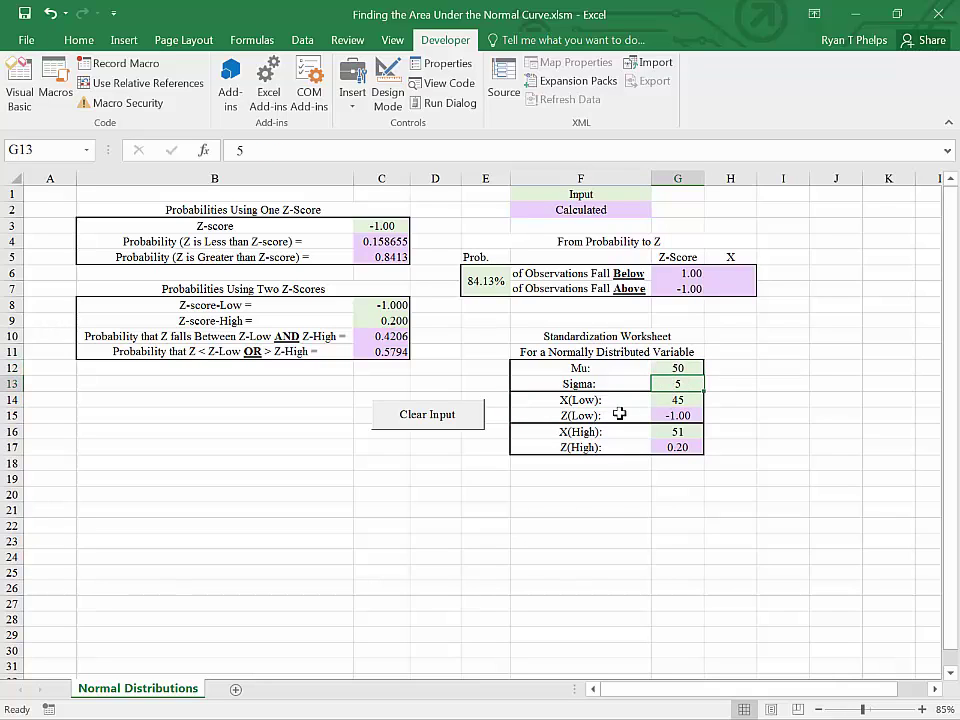
{"action": "left_click", "coordinate": [253, 340]}
{"action": "left_click", "coordinate": [382, 338]}
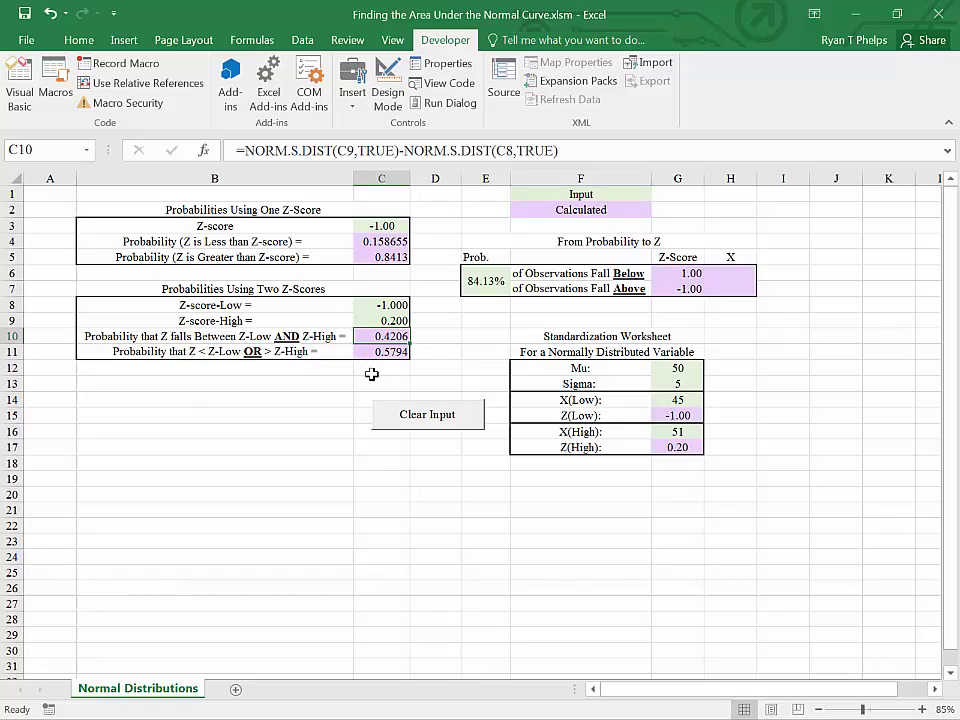
{"action": "left_click", "coordinate": [375, 352]}
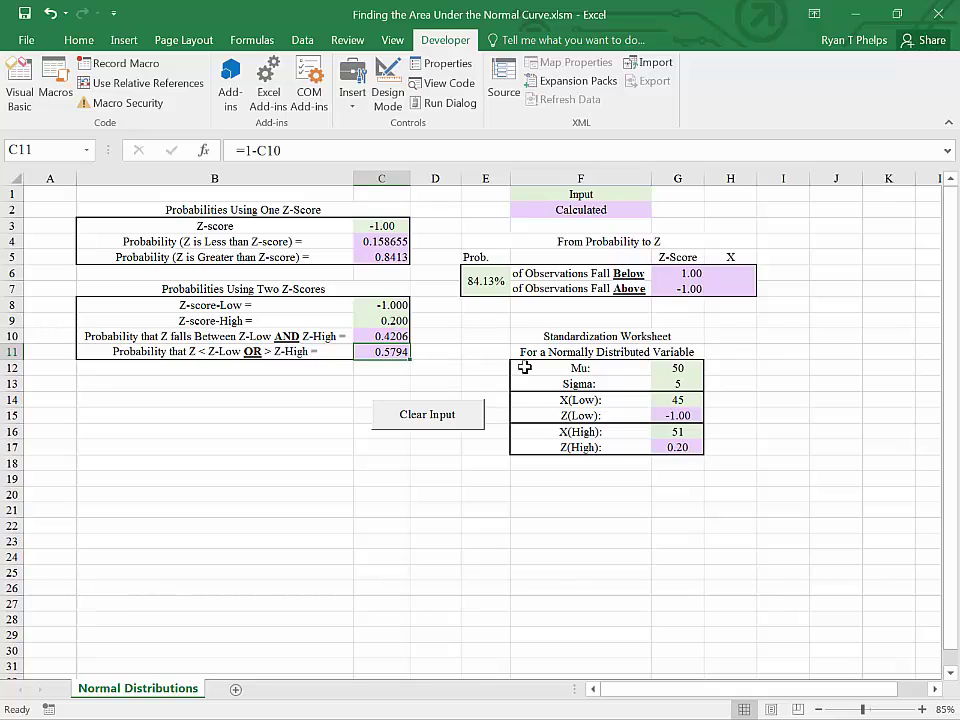
{"action": "left_click", "coordinate": [261, 229]}
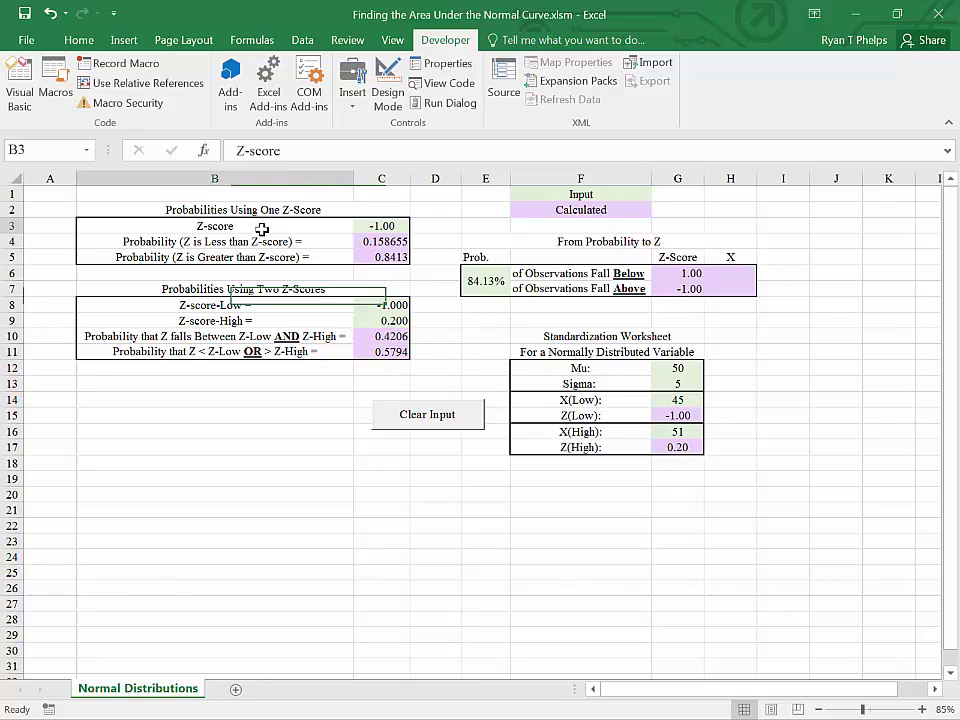
{"action": "left_click", "coordinate": [677, 400]}
{"action": "left_click", "coordinate": [381, 222]}
{"action": "double_click", "coordinate": [381, 222]}
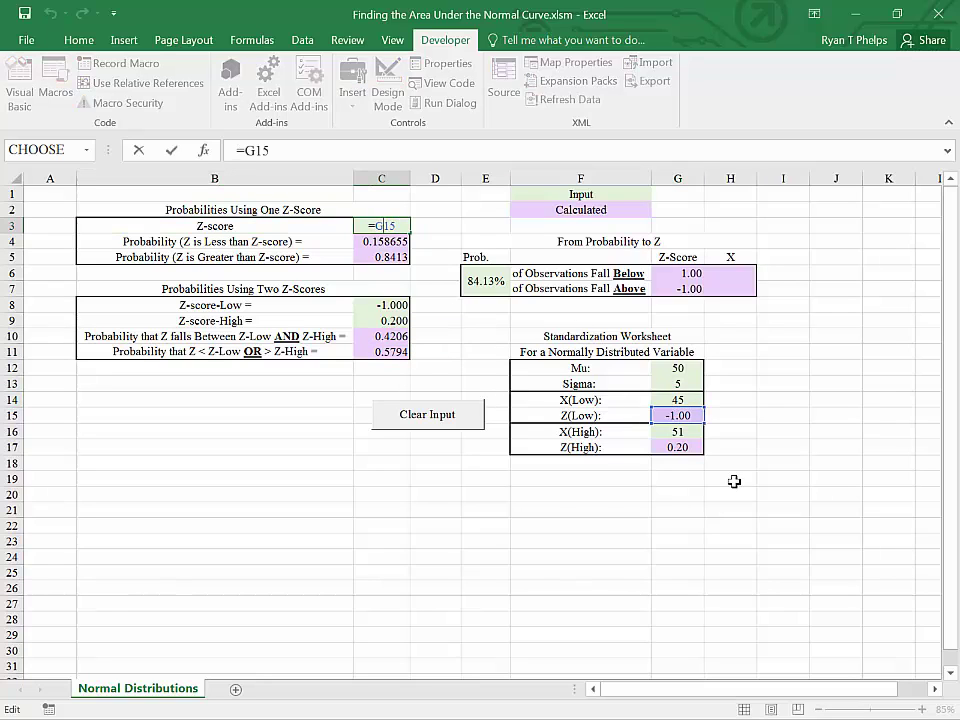
{"action": "left_click", "coordinate": [685, 414]}
{"action": "left_click", "coordinate": [681, 398]}
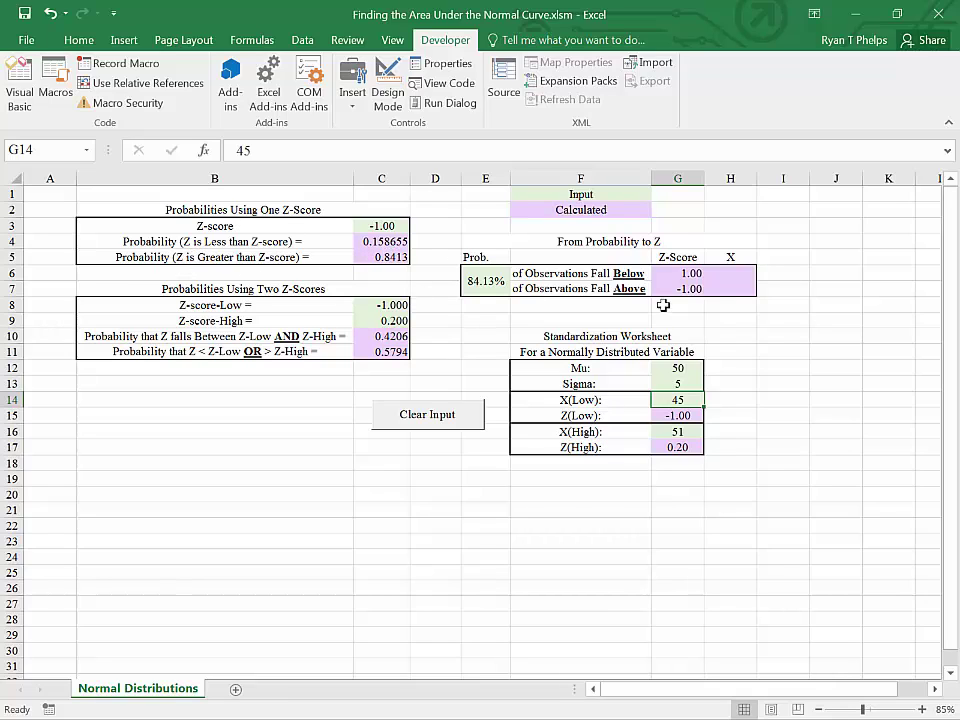
{"action": "left_click", "coordinate": [677, 430]}
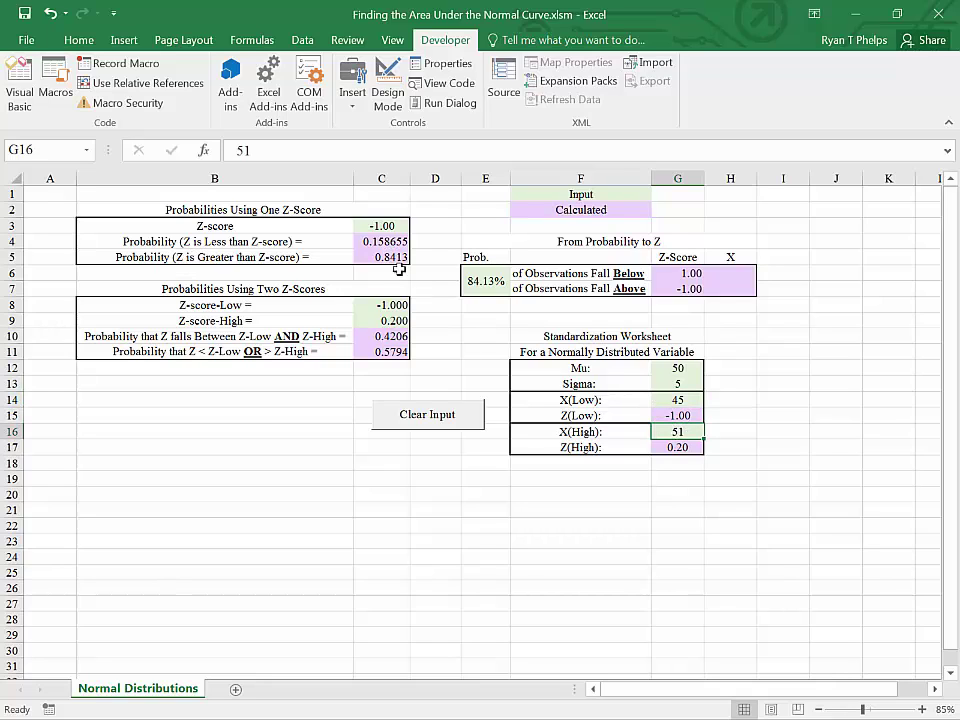
{"action": "left_click", "coordinate": [664, 398]}
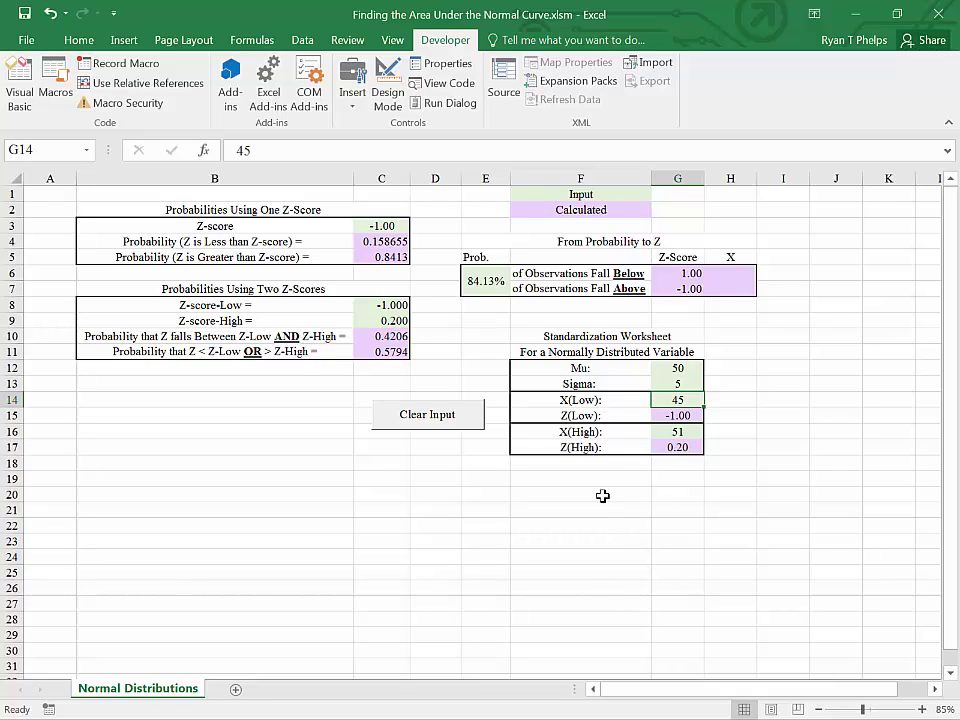
{"action": "left_click", "coordinate": [495, 276]}
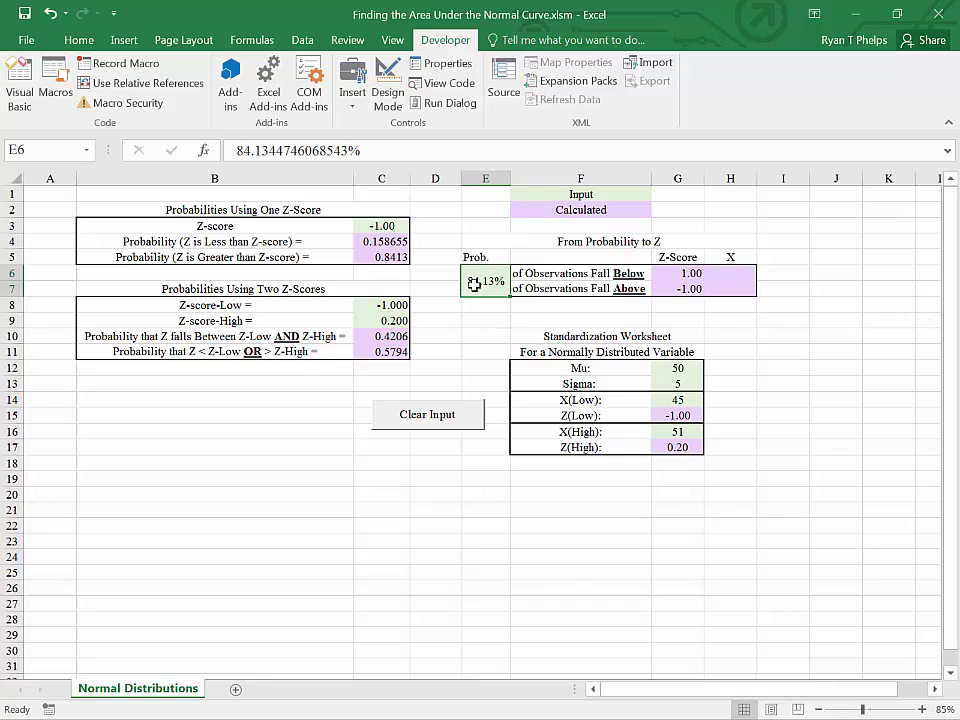
{"action": "left_click", "coordinate": [677, 280]}
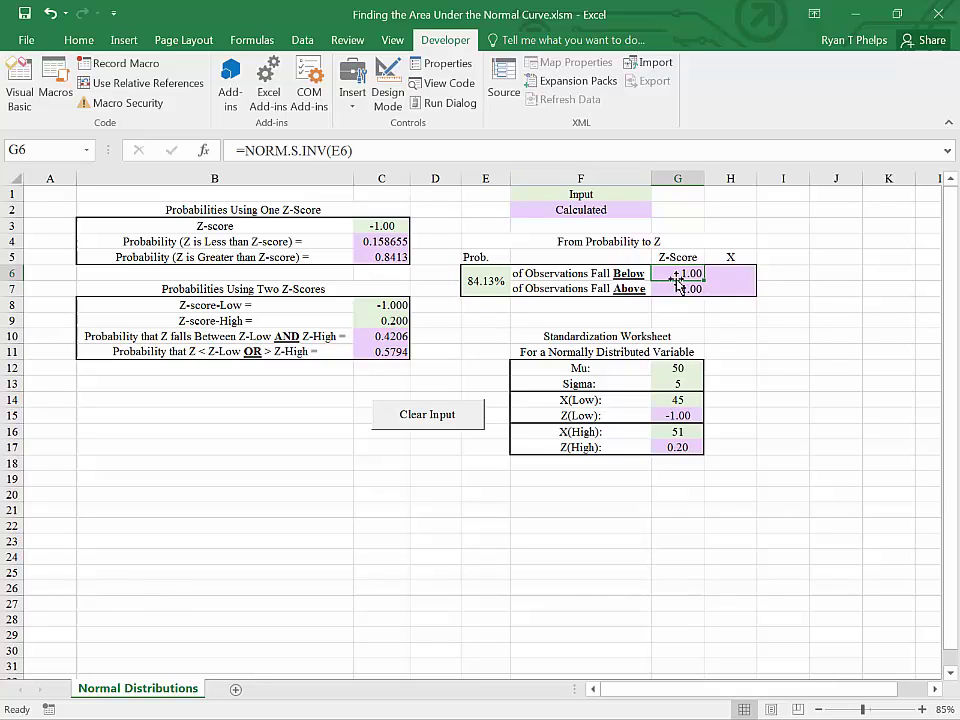
{"action": "left_click", "coordinate": [727, 274]}
{"action": "left_click", "coordinate": [733, 289]}
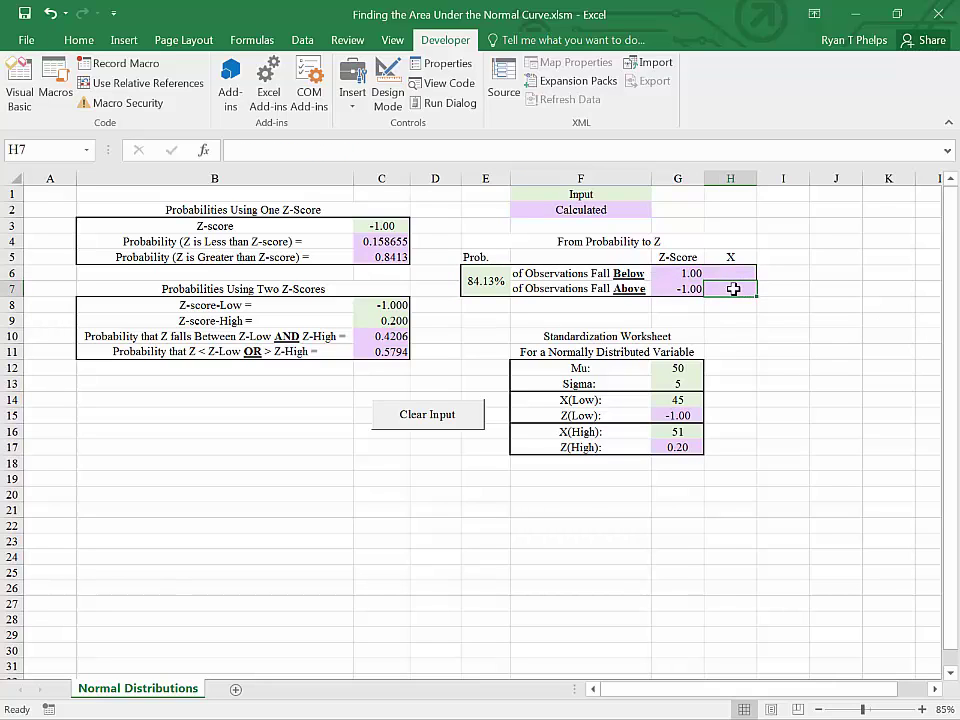
{"action": "left_click", "coordinate": [731, 276]}
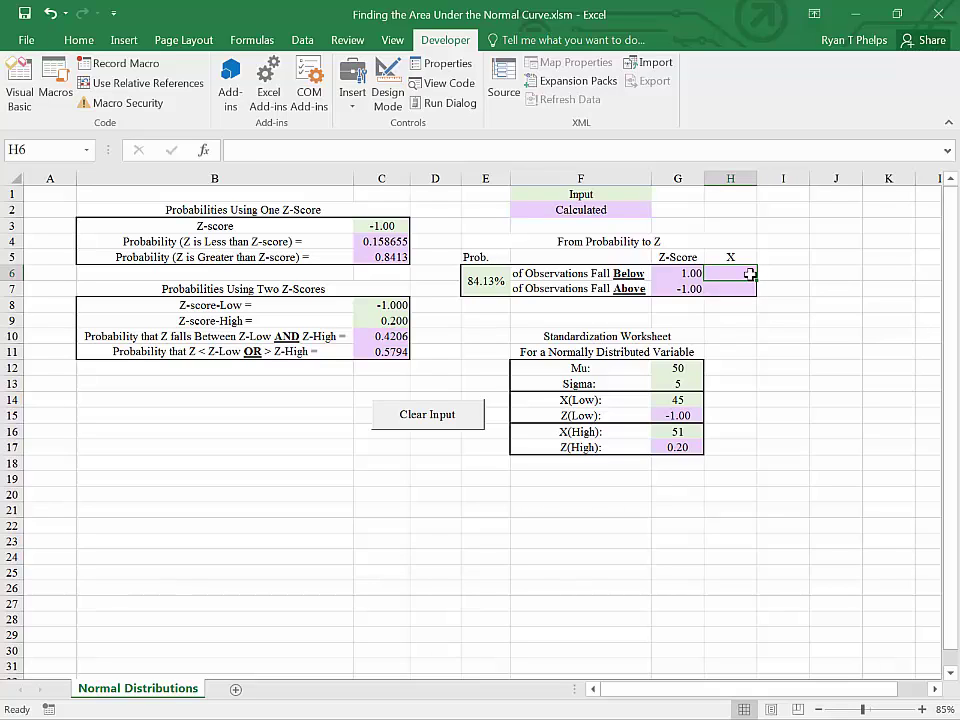
Step: Enter =G6*G13+G12 in H6 so the lower X value shows 55.0000
{"action": "type", "text": "="}
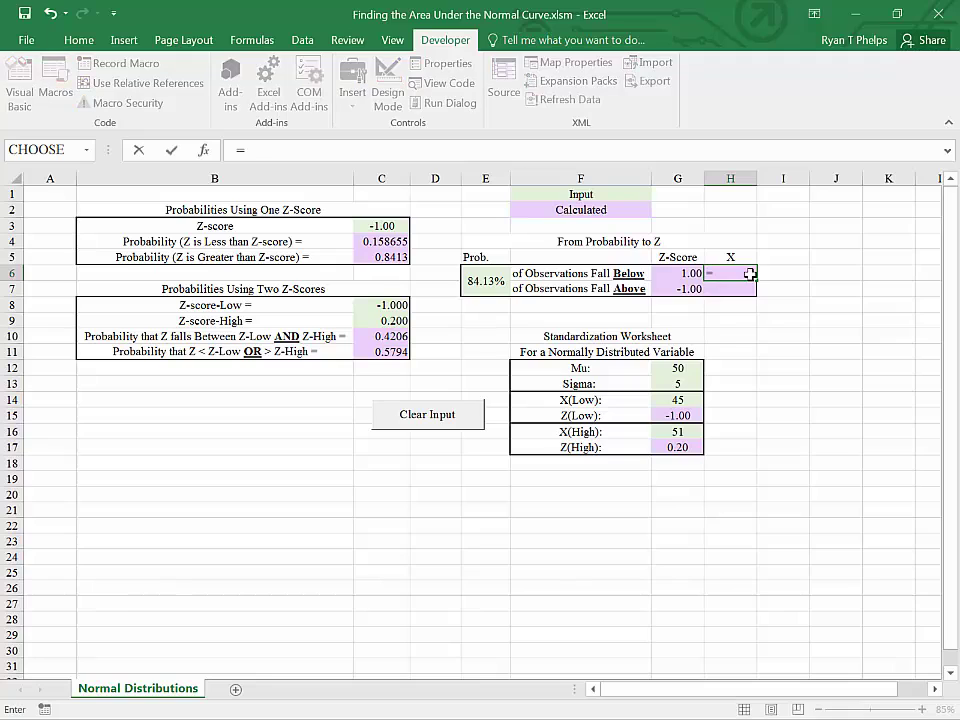
{"action": "key", "text": "Left"}
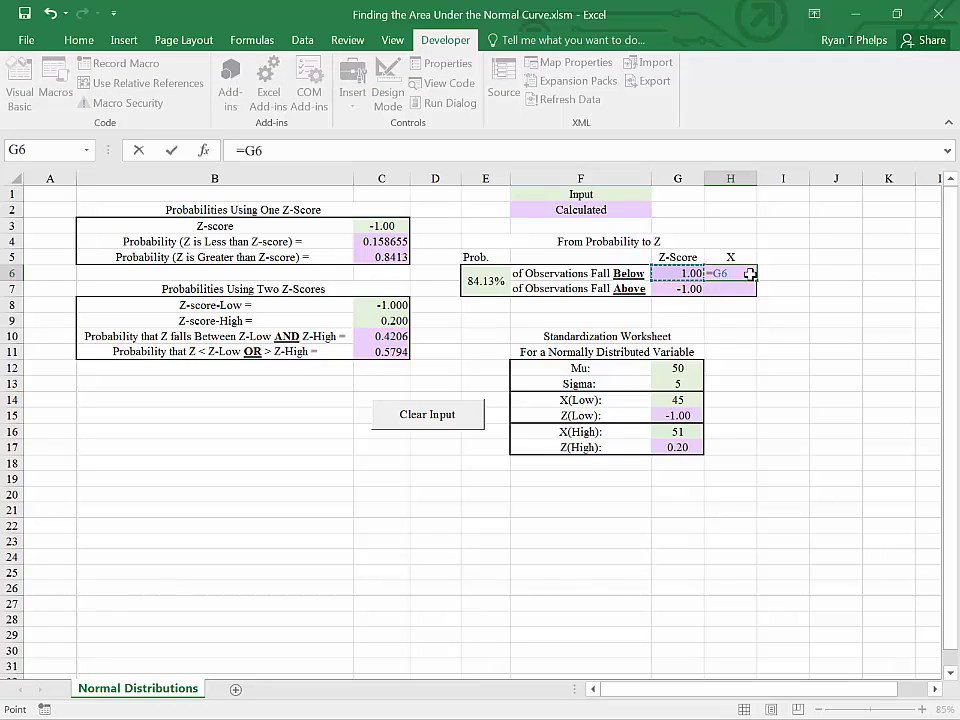
{"action": "type", "text": "*"}
{"action": "left_click", "coordinate": [665, 384]}
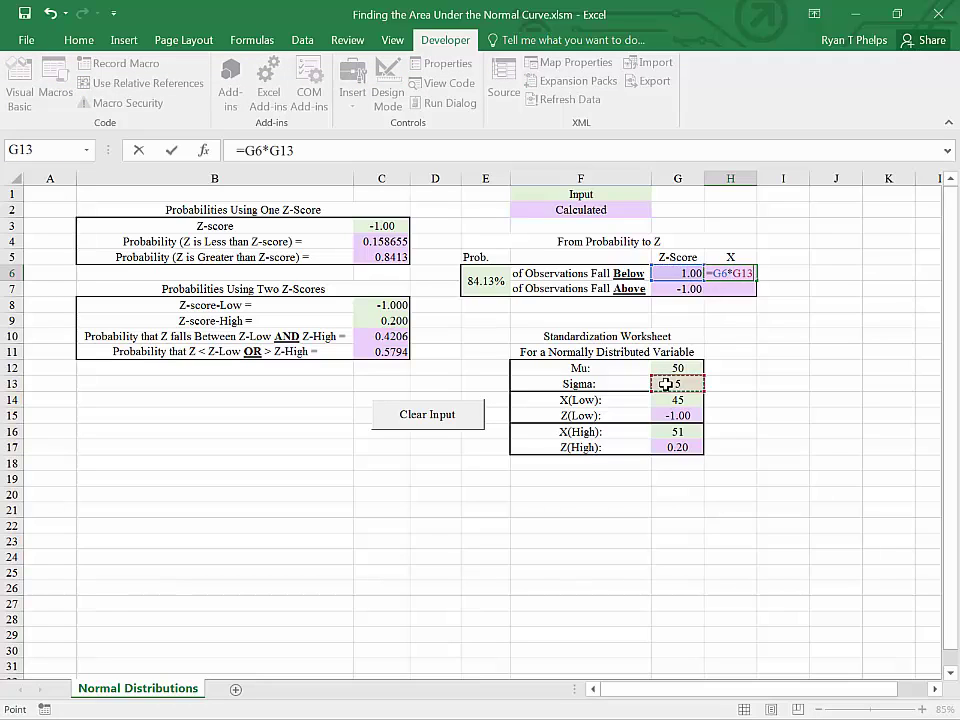
{"action": "type", "text": "+"}
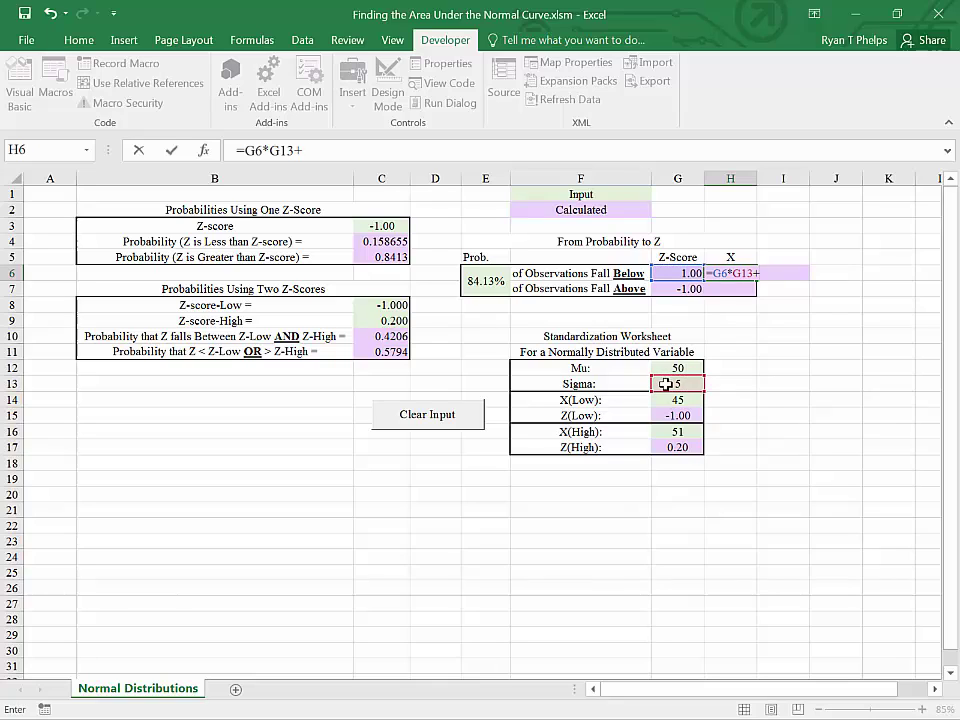
{"action": "left_click", "coordinate": [676, 368]}
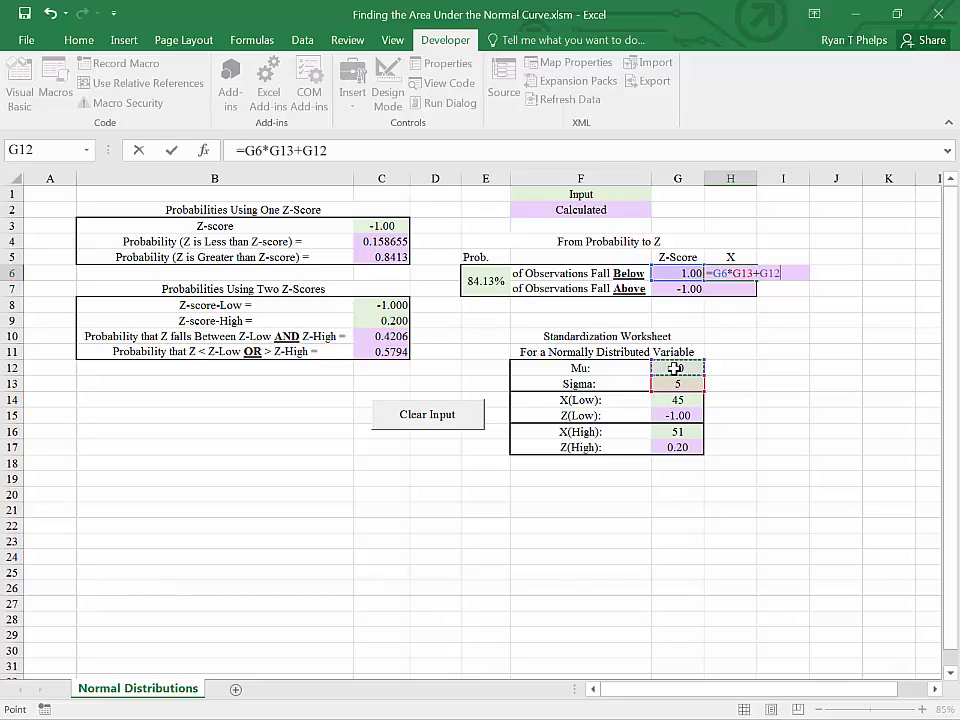
{"action": "type", "text": ")"}
{"action": "key", "text": "Return"}
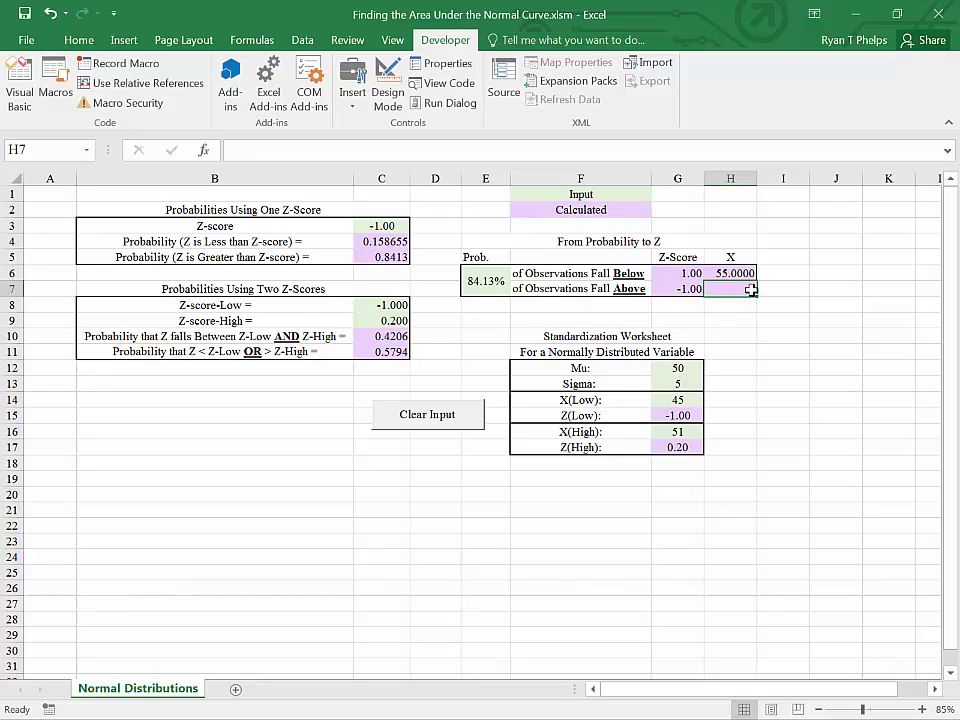
Step: Enter =G7*G13+G12 in H7 so the upper X value shows 45.0000
{"action": "type", "text": "="}
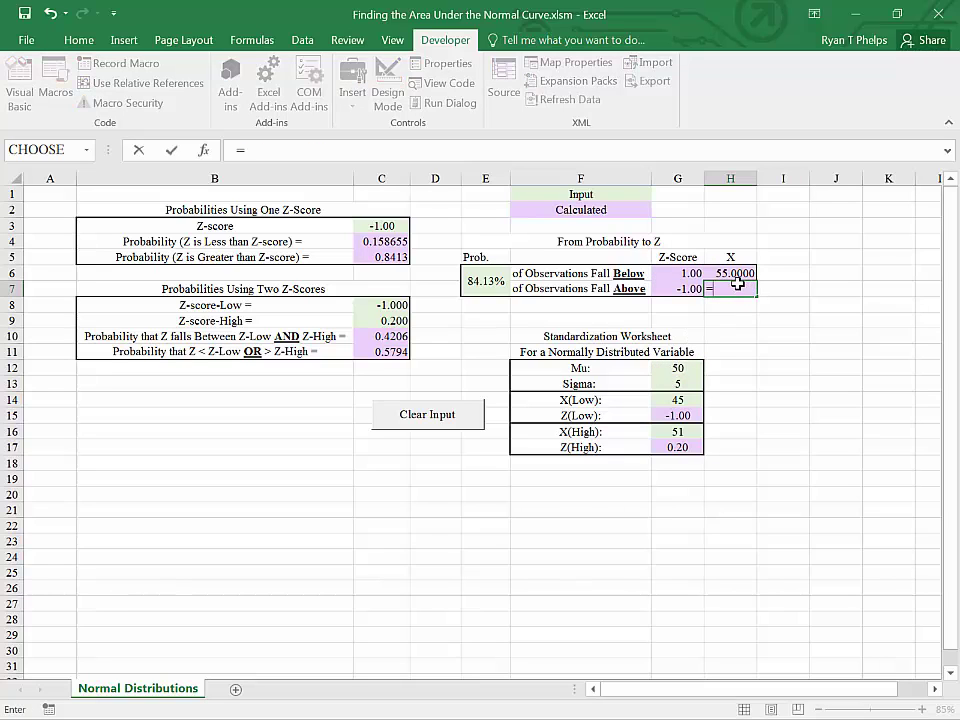
{"action": "key", "text": "Left"}
{"action": "type", "text": "*"}
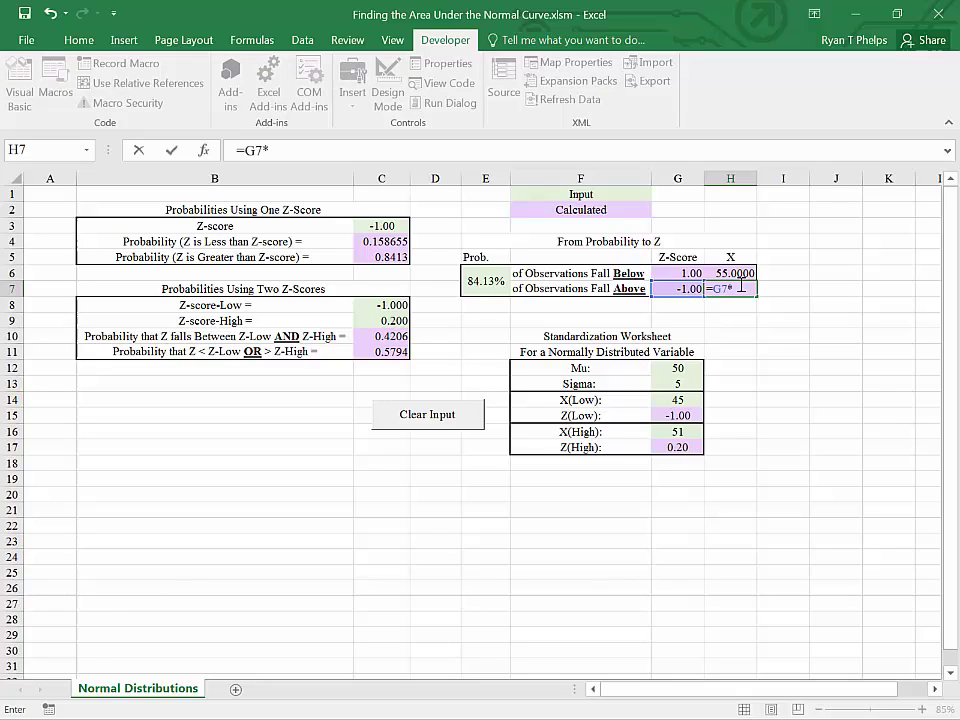
{"action": "left_click", "coordinate": [672, 383]}
{"action": "type", "text": "+"}
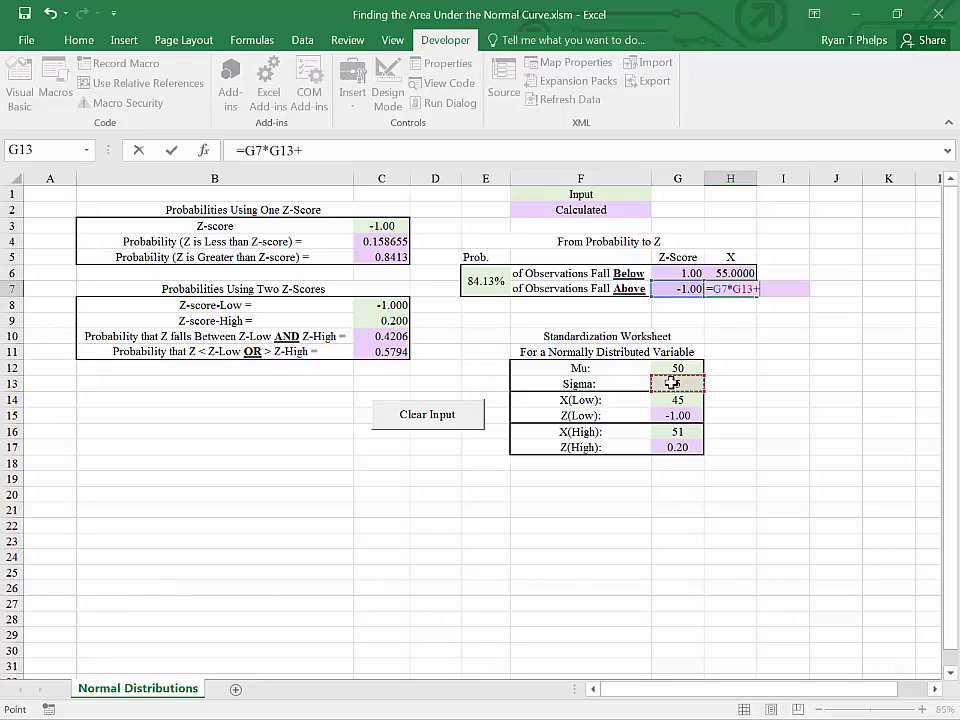
{"action": "left_click", "coordinate": [672, 367]}
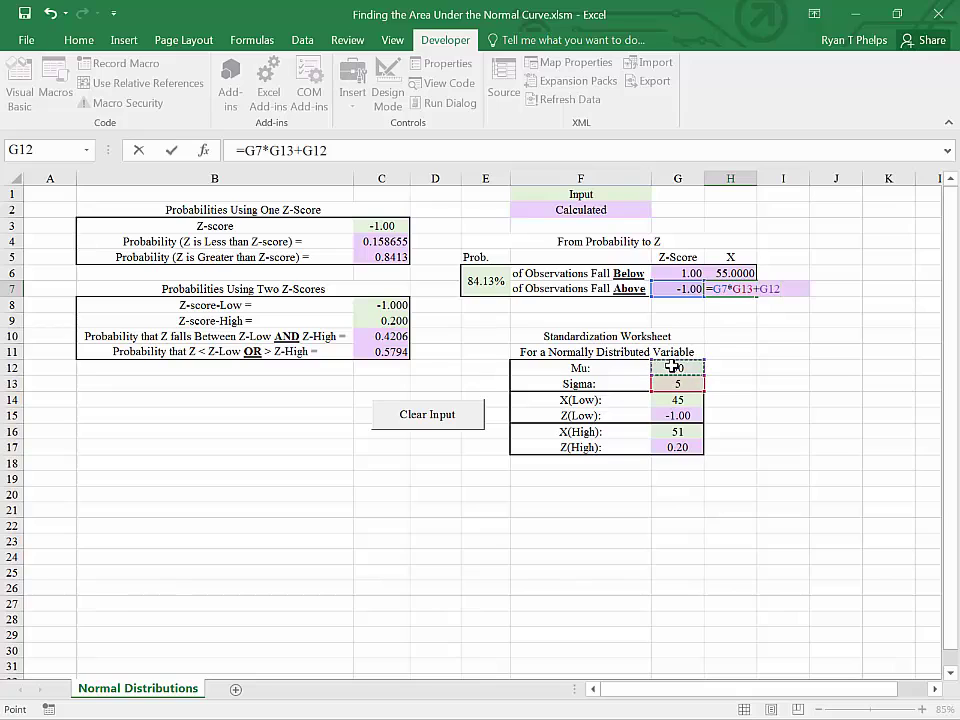
{"action": "key", "text": "Return"}
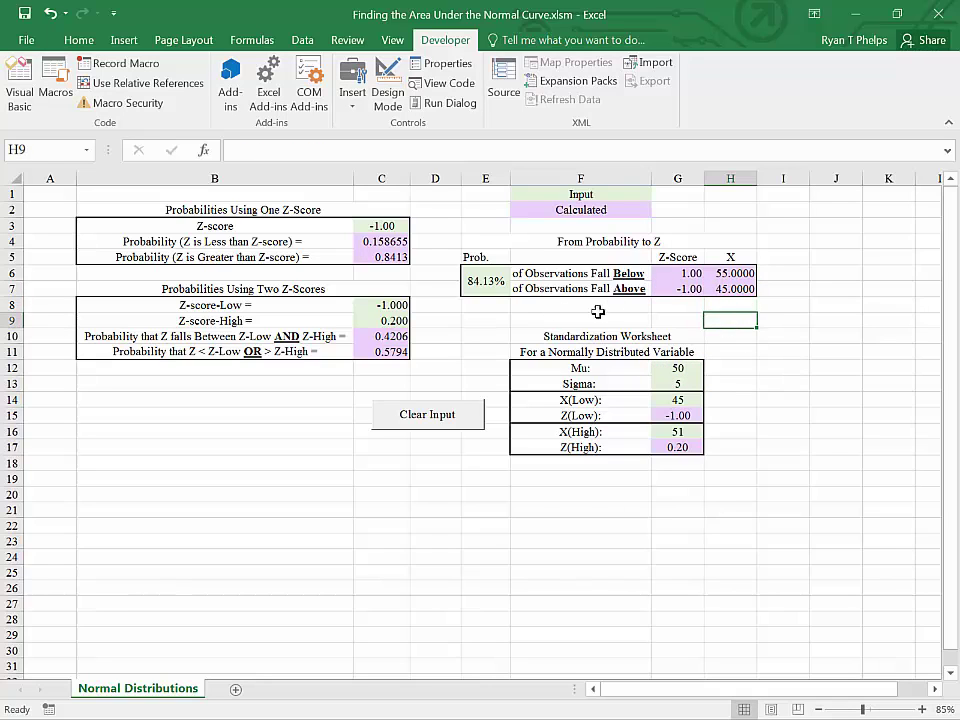
{"action": "left_click", "coordinate": [529, 309]}
{"action": "left_click", "coordinate": [483, 283]}
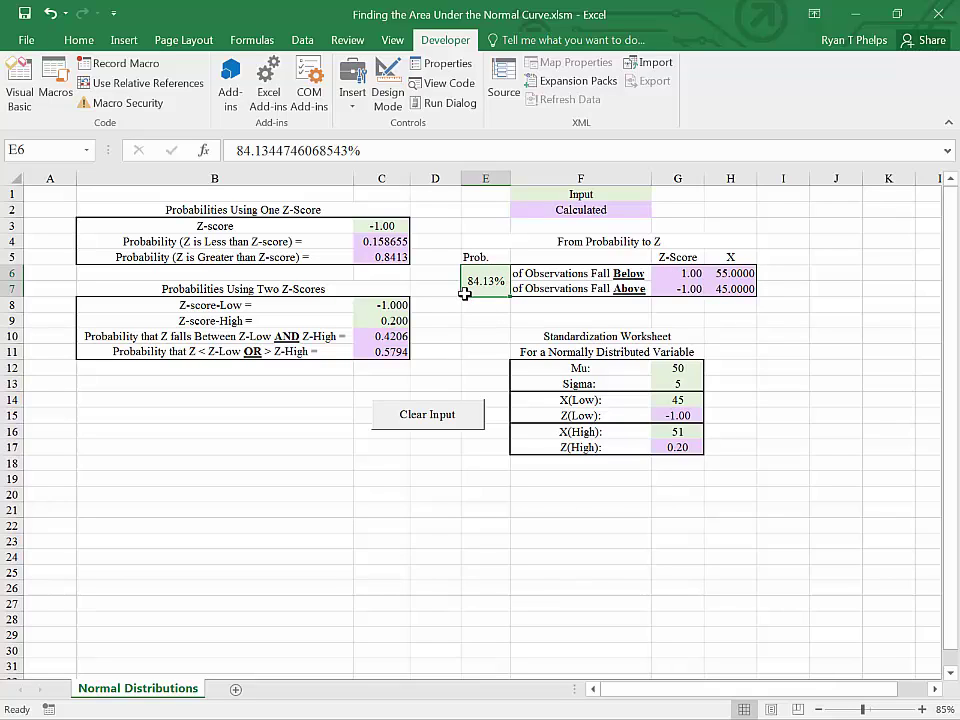
{"action": "left_click", "coordinate": [550, 295]}
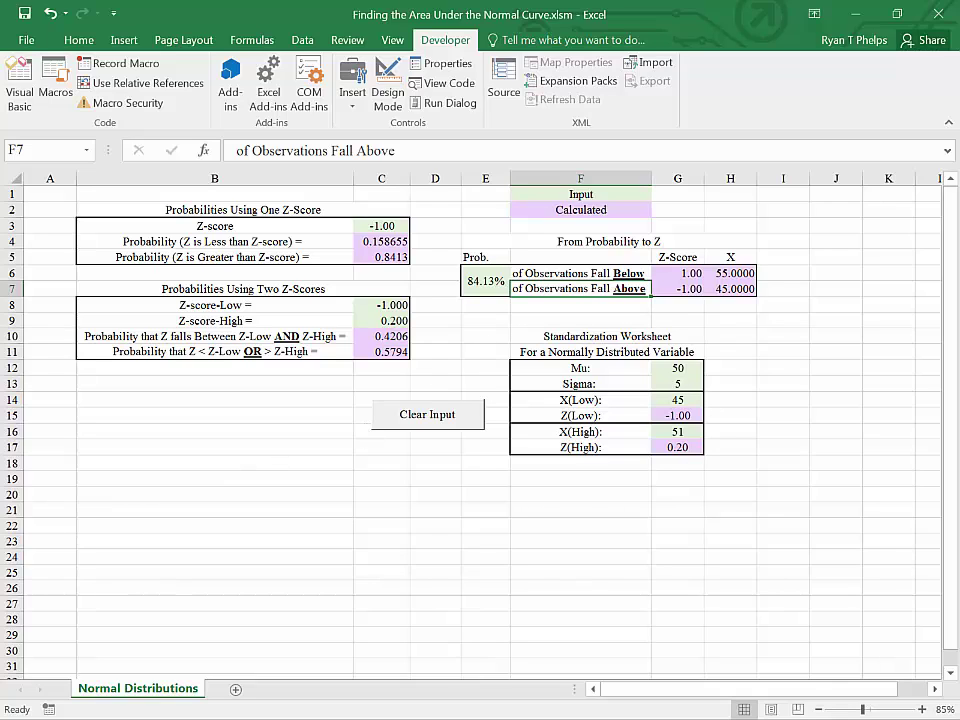
{"action": "left_click", "coordinate": [427, 414]}
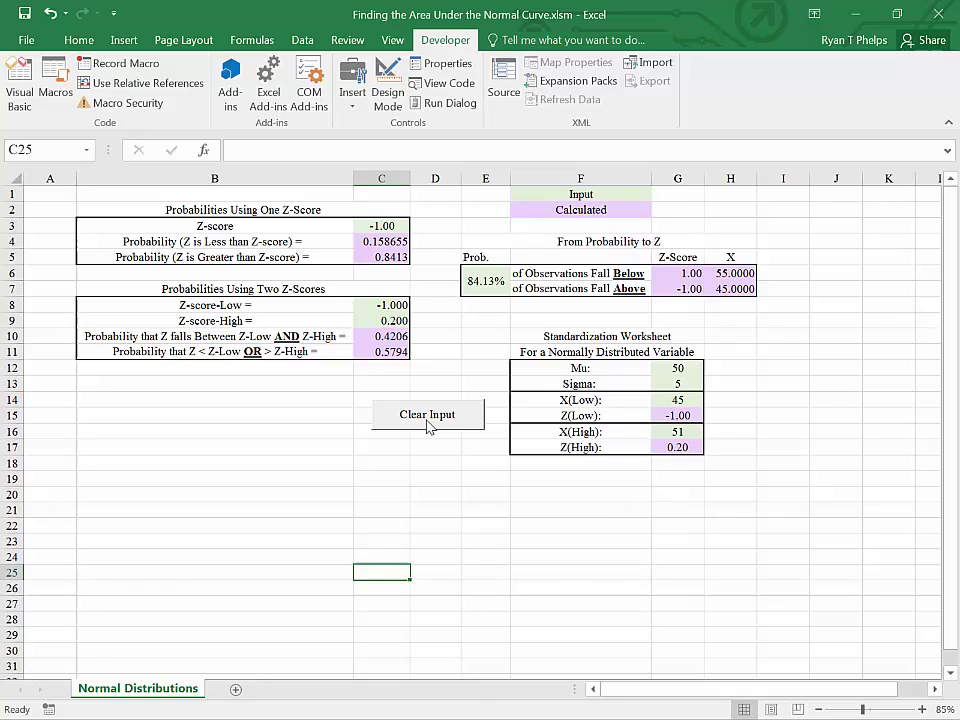
Step: Run Clear Input and confirm the Form Cleared message, leaving #DIV/0! and #NUM! placeholders
{"action": "left_click", "coordinate": [427, 415]}
{"action": "left_click", "coordinate": [495, 403]}
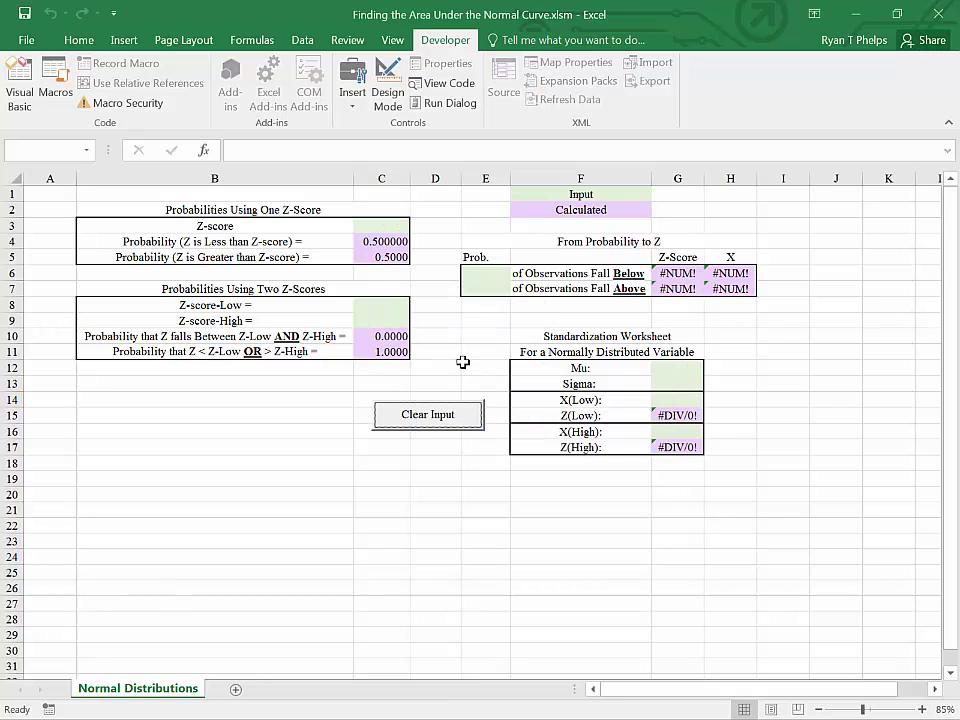